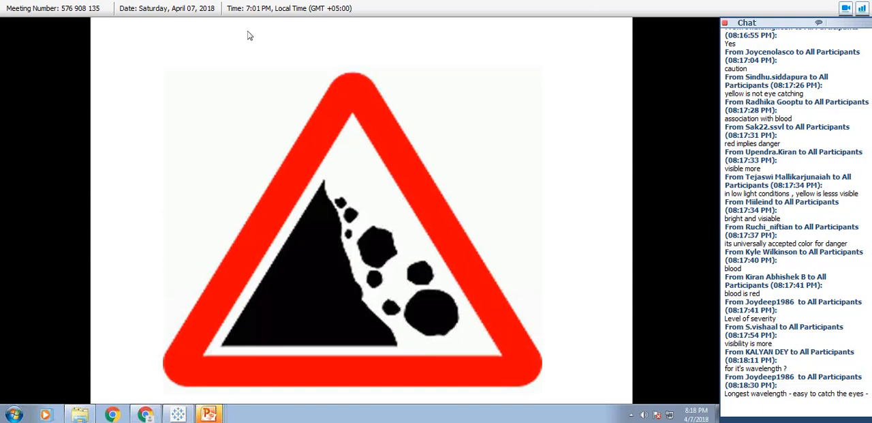
Switch from the slide show to the open Tableau Public window.
key(alt+Tab)
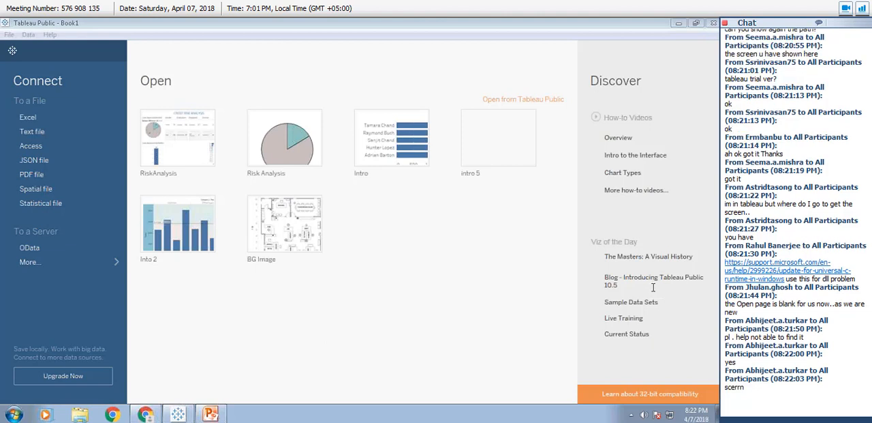
click(679, 23)
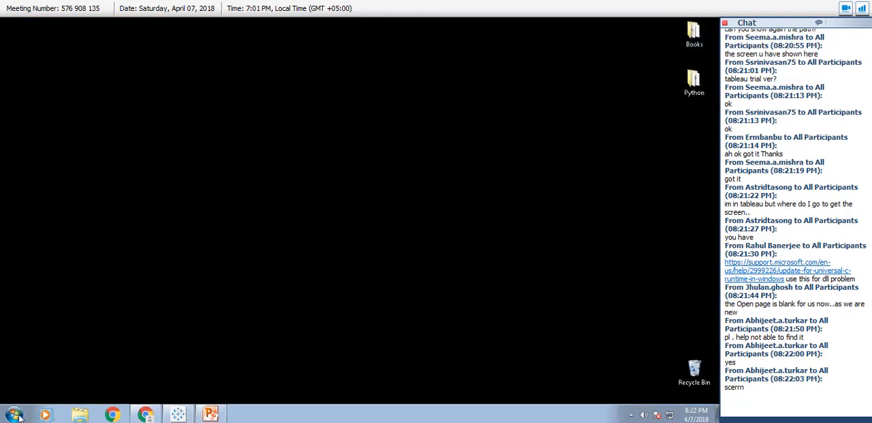
click(15, 414)
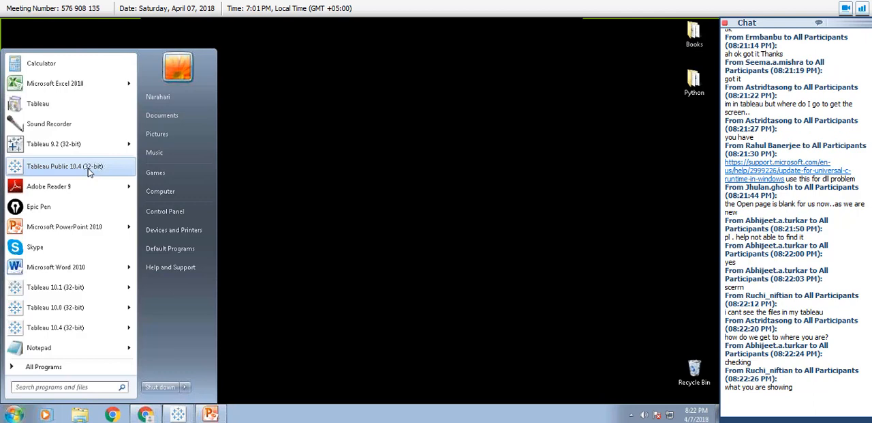
click(293, 222)
click(179, 414)
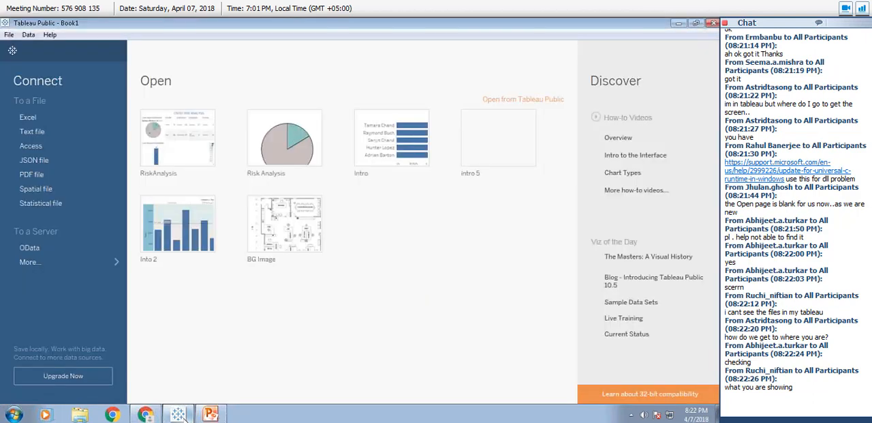
mouse_move(187, 413)
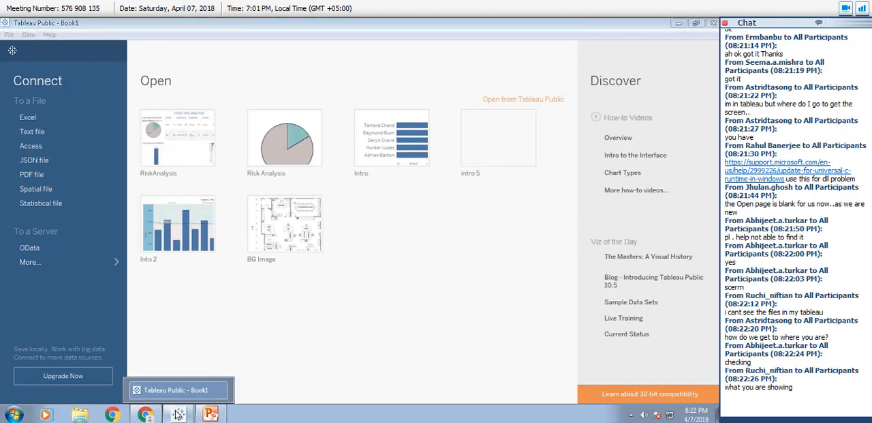
click(180, 414)
click(14, 414)
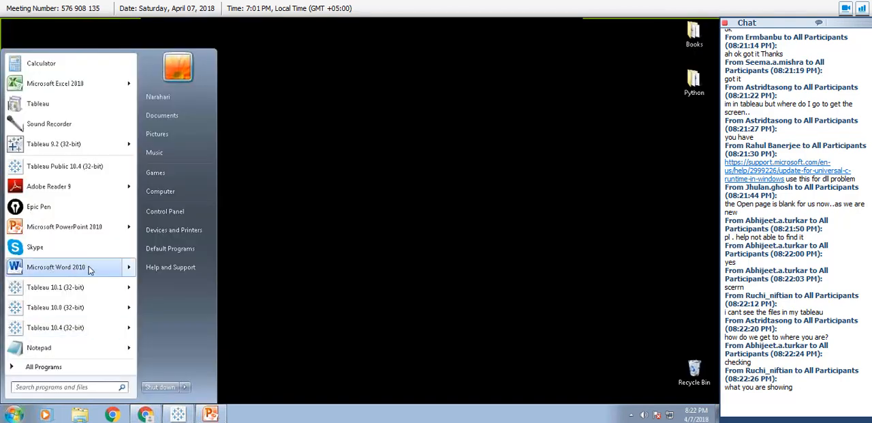
right_click(77, 166)
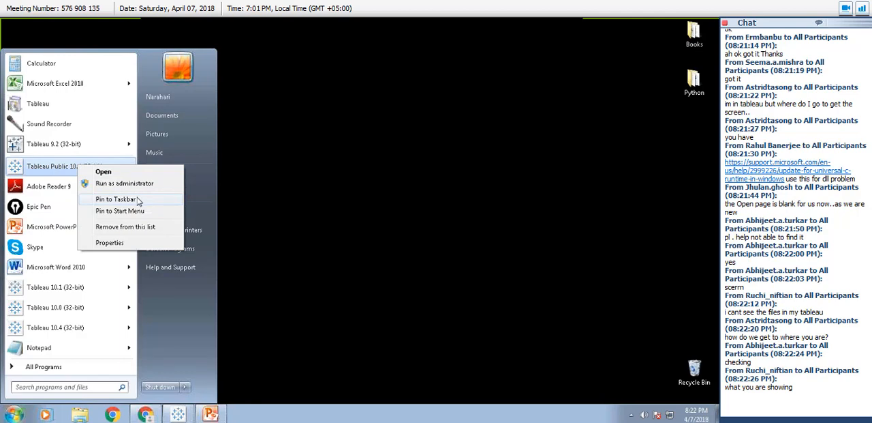
click(329, 177)
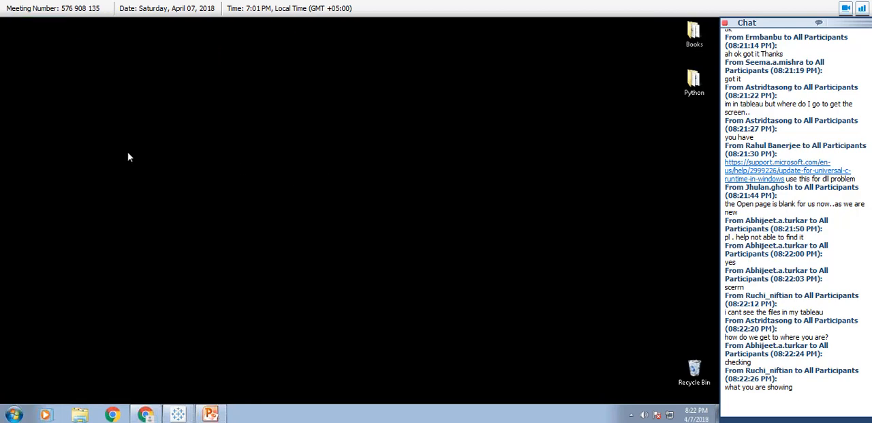
Create a desktop shortcut for Tableau Public 10.4 (32-bit) and move it to the desktop's upper-left corner.
click(14, 415)
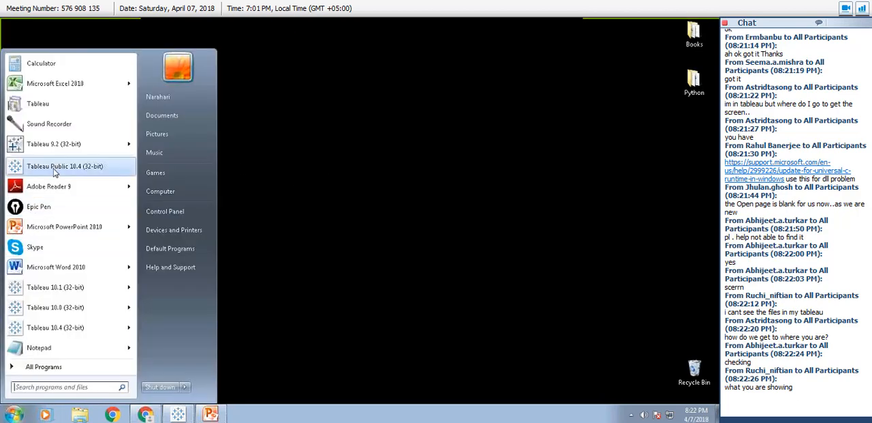
drag(56, 170, 296, 159)
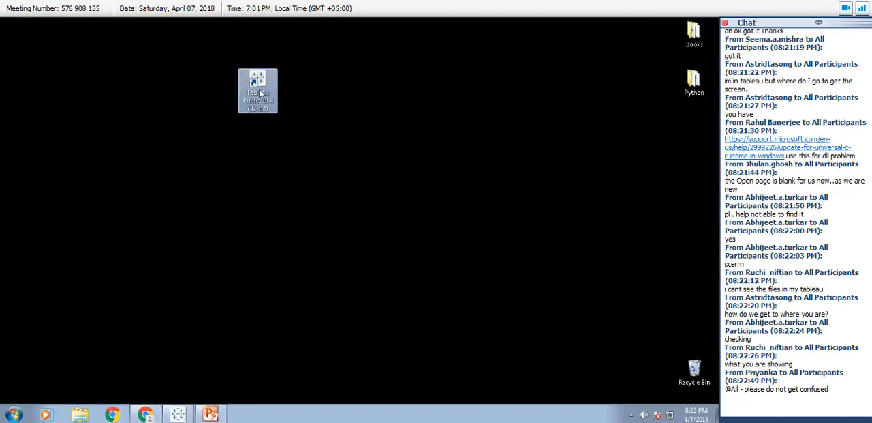
drag(245, 83, 64, 75)
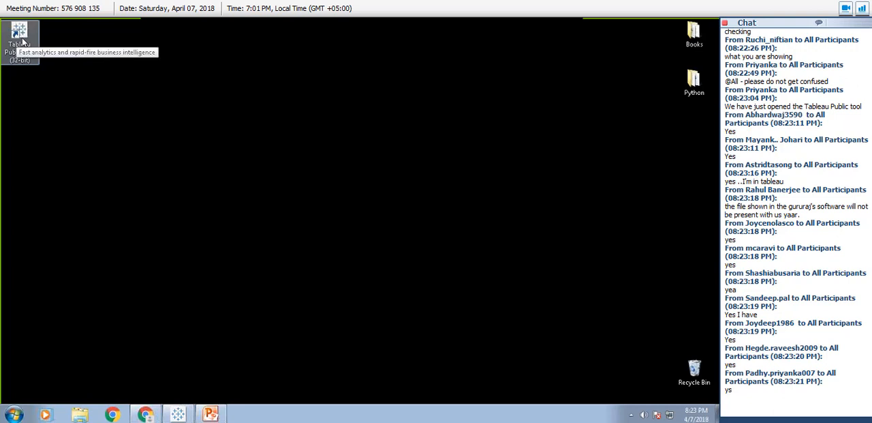
Launch a second Tableau Public window from the desktop shortcut, close it and return to the Book1 window.
click(21, 41)
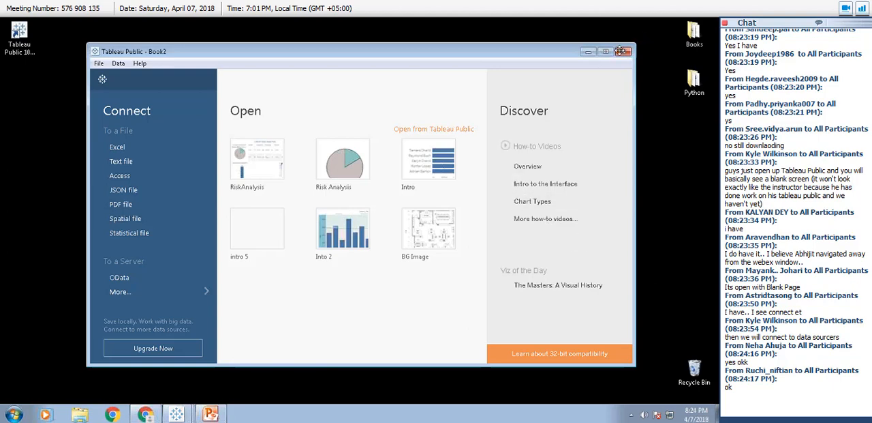
drag(547, 52, 497, 61)
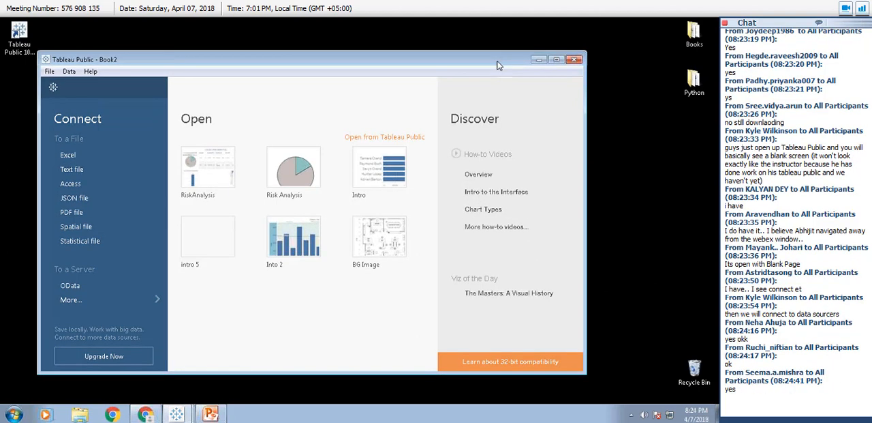
click(574, 60)
click(179, 414)
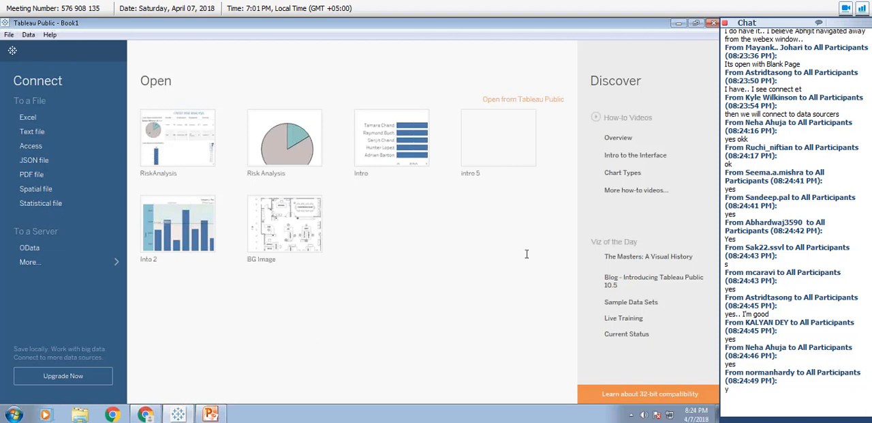
Show the additional server connectors available for connecting to data.
click(668, 303)
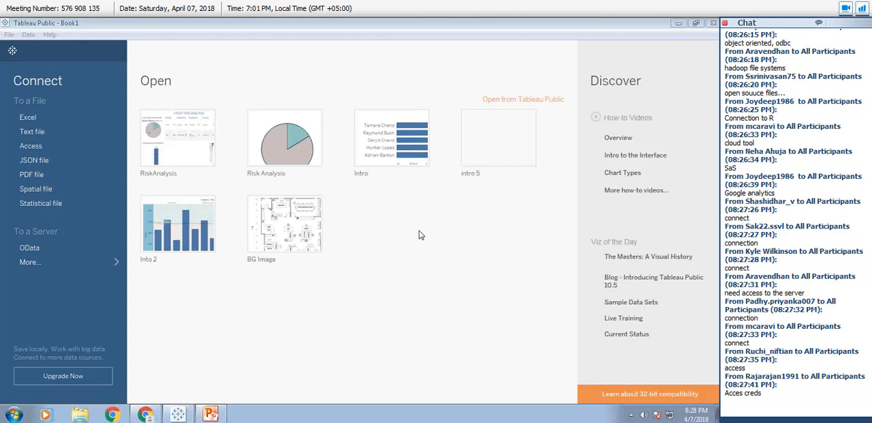
click(116, 263)
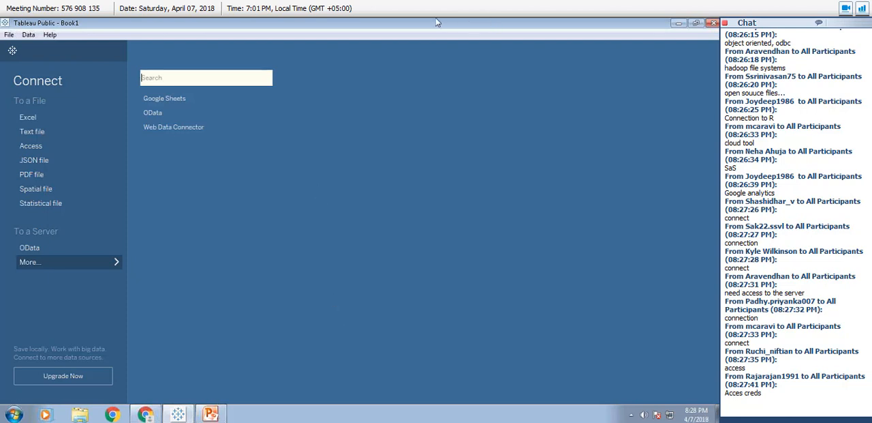
click(396, 38)
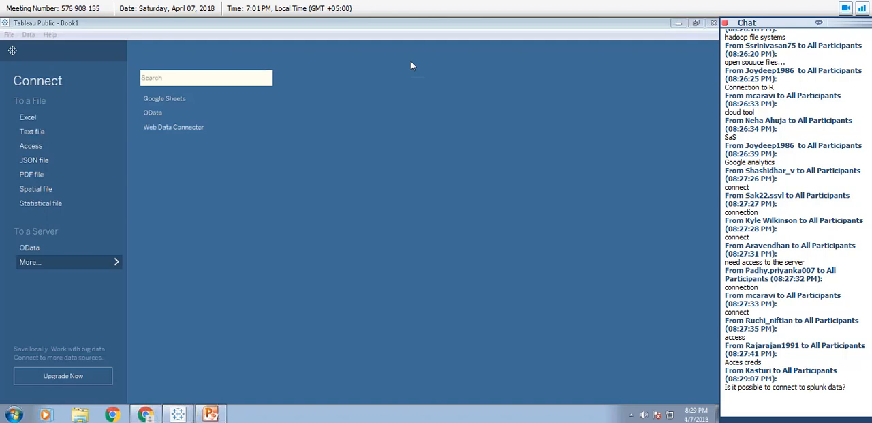
click(37, 119)
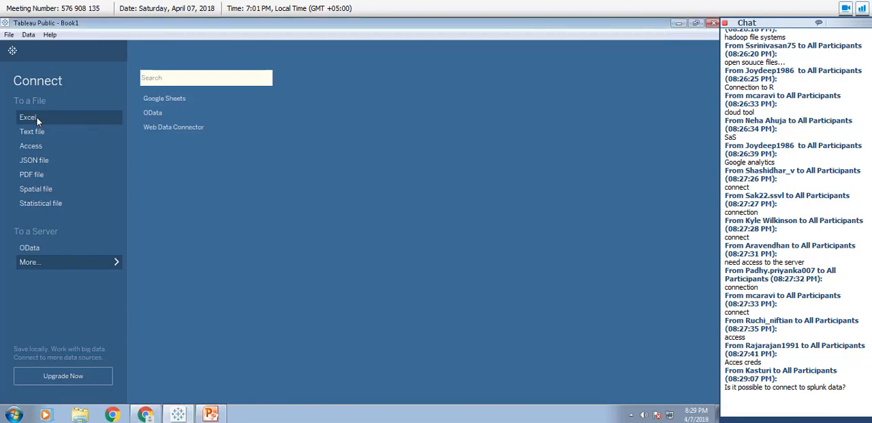
click(37, 119)
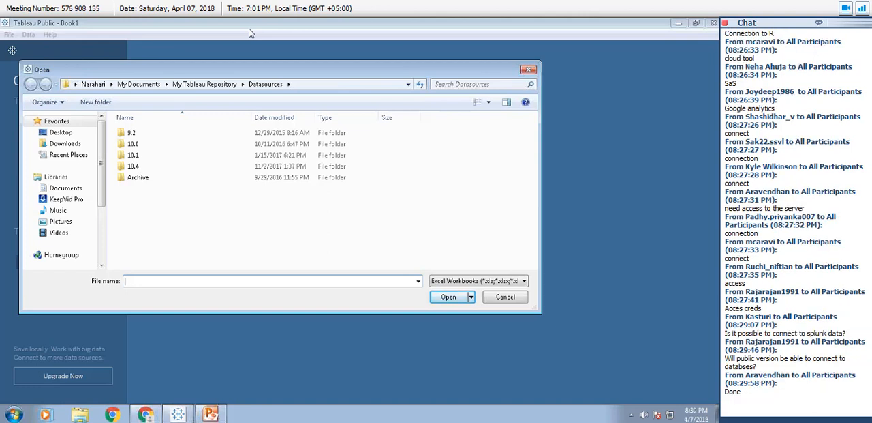
click(251, 33)
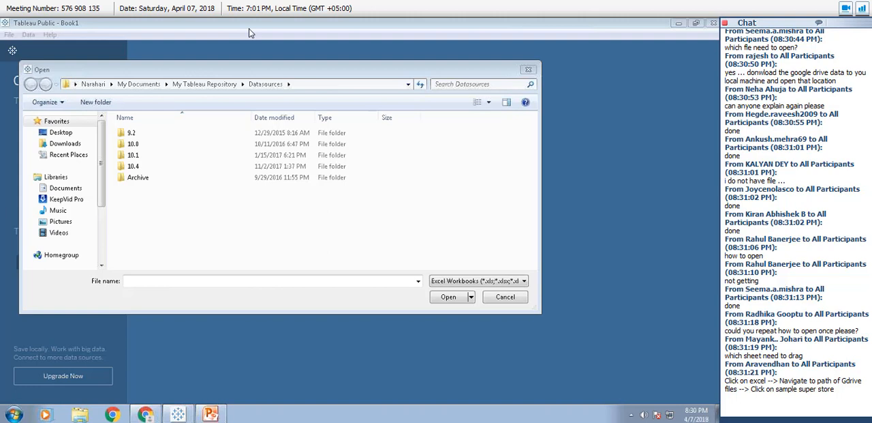
click(529, 70)
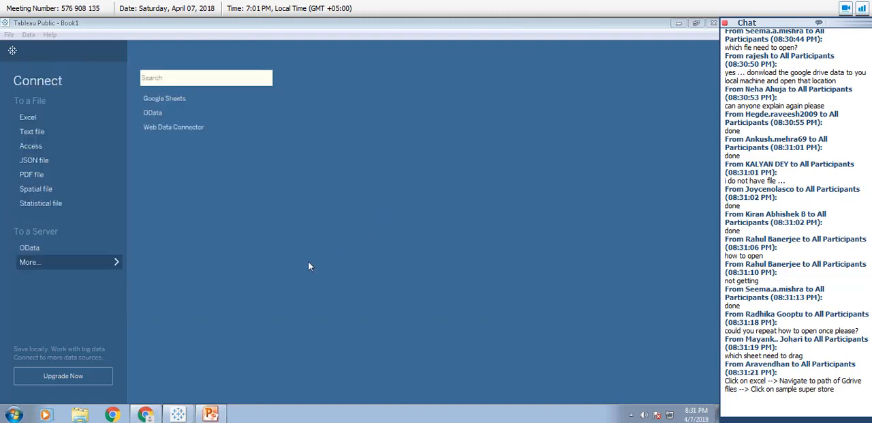
click(28, 117)
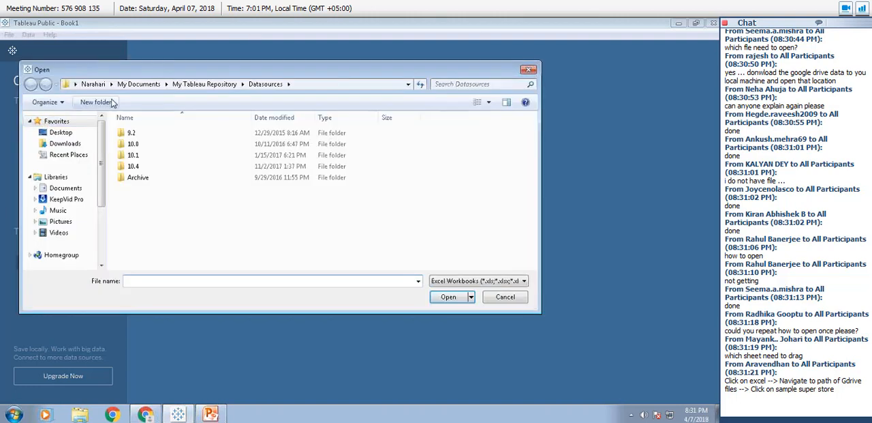
click(528, 69)
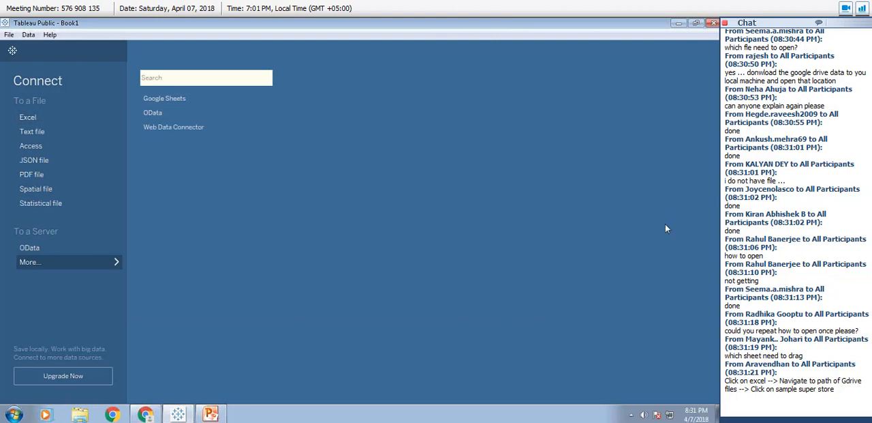
click(668, 285)
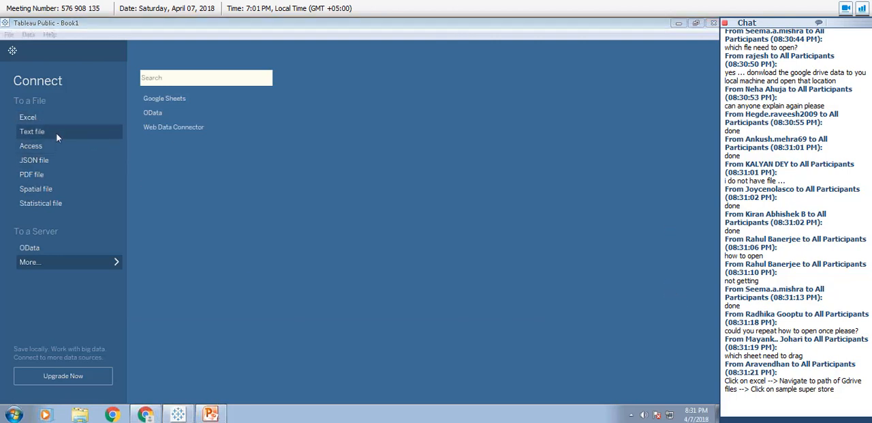
Connect to the Excel workbook Sample - Superstore in the desktop folder Books > Simplilearn > Trainer PDFs > DataSource.
click(32, 121)
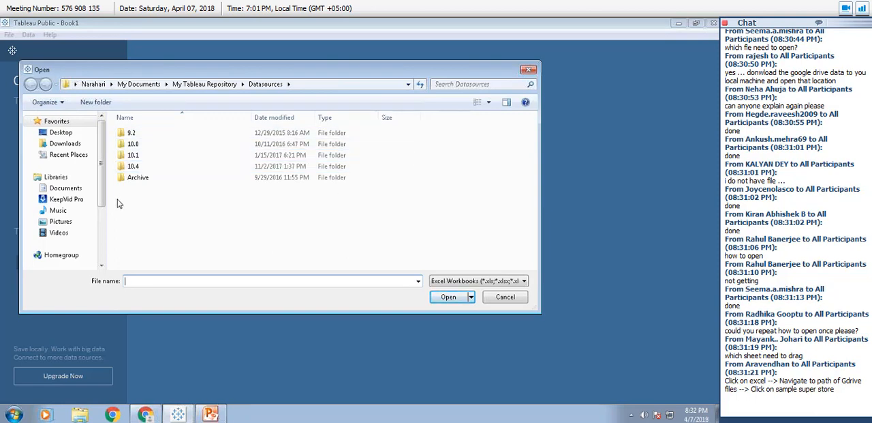
click(60, 132)
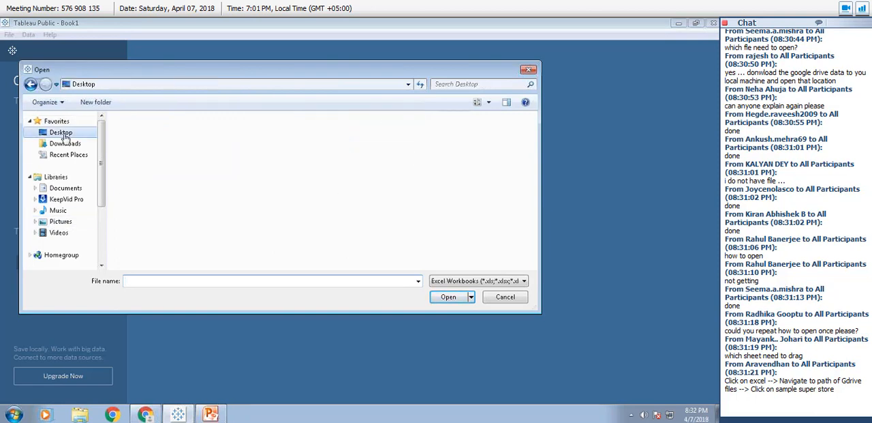
double_click(138, 149)
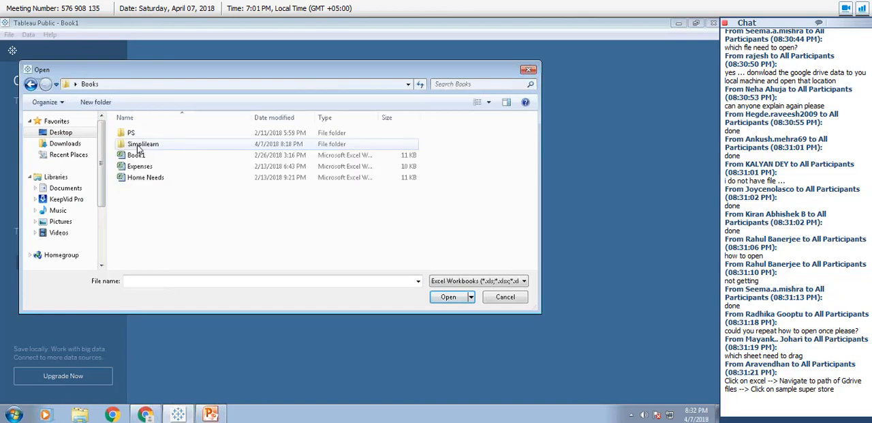
double_click(138, 146)
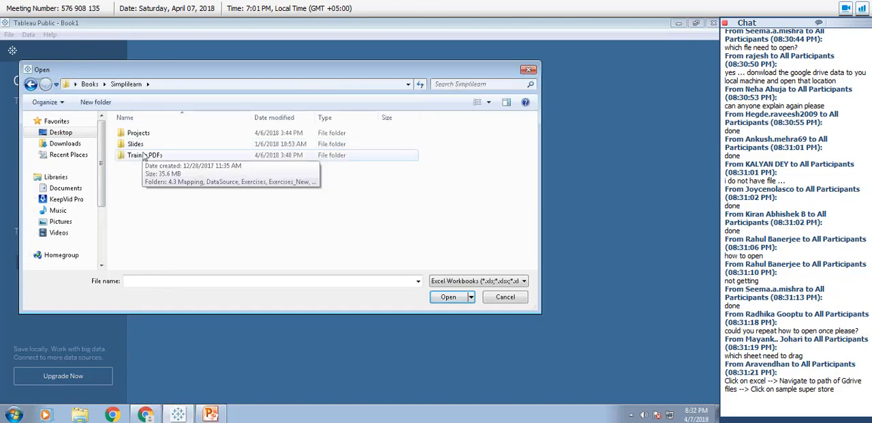
double_click(143, 155)
double_click(143, 144)
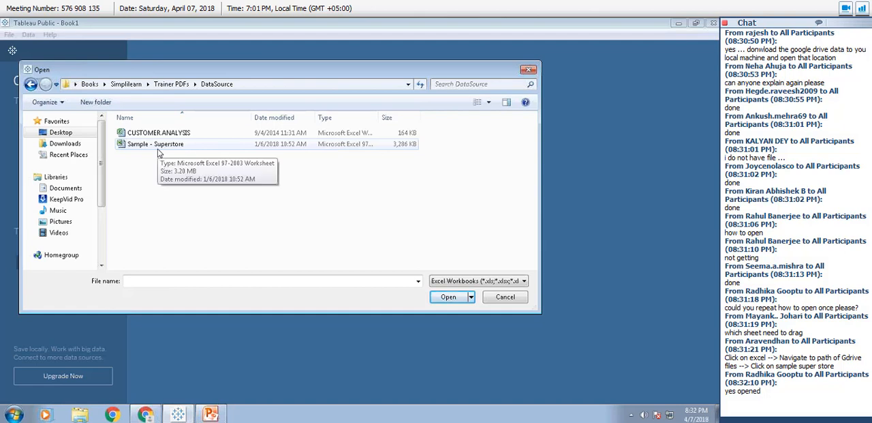
click(157, 147)
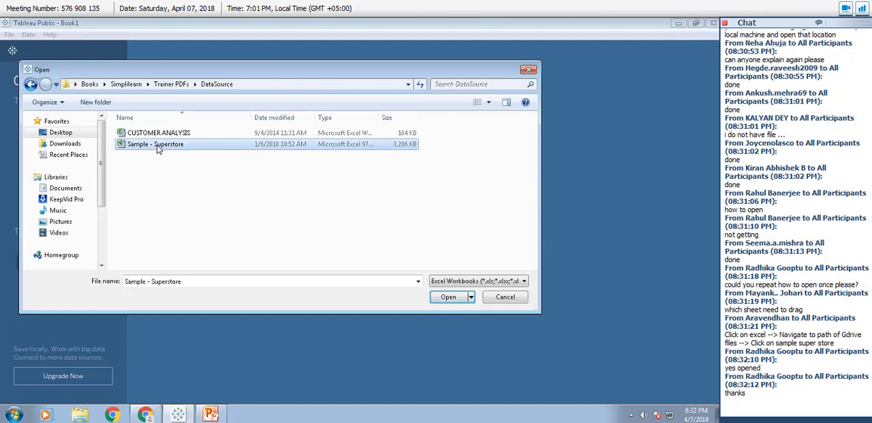
click(450, 298)
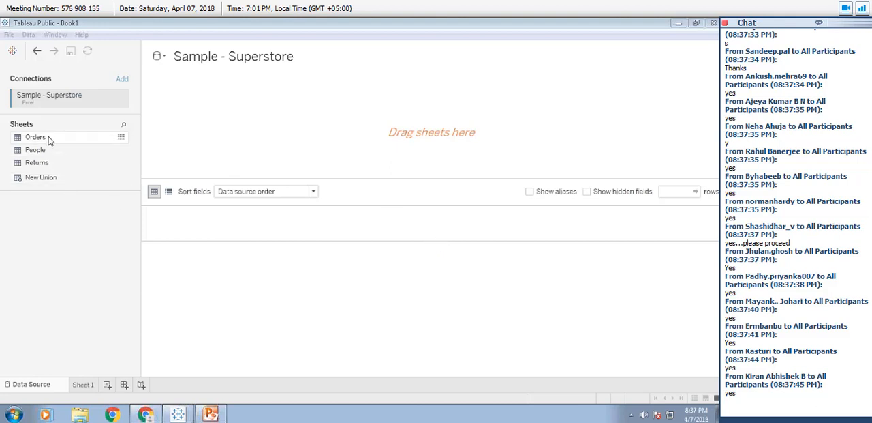
Add the Orders sheet to the data source canvas and remove it again.
drag(49, 140, 244, 129)
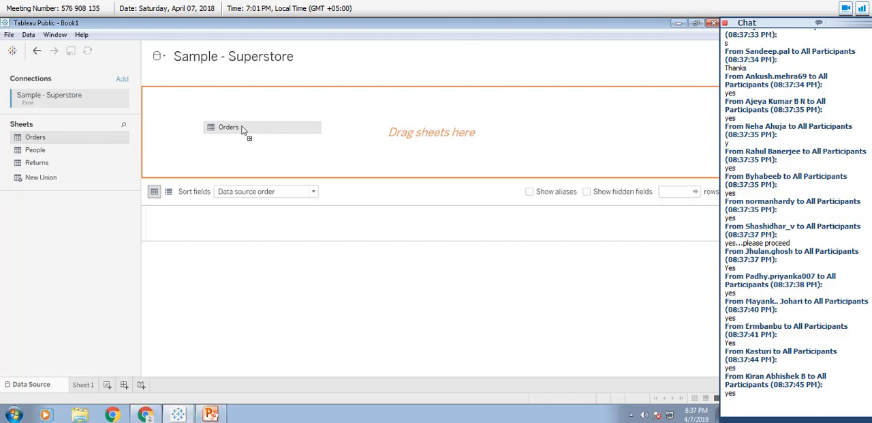
drag(243, 130, 243, 130)
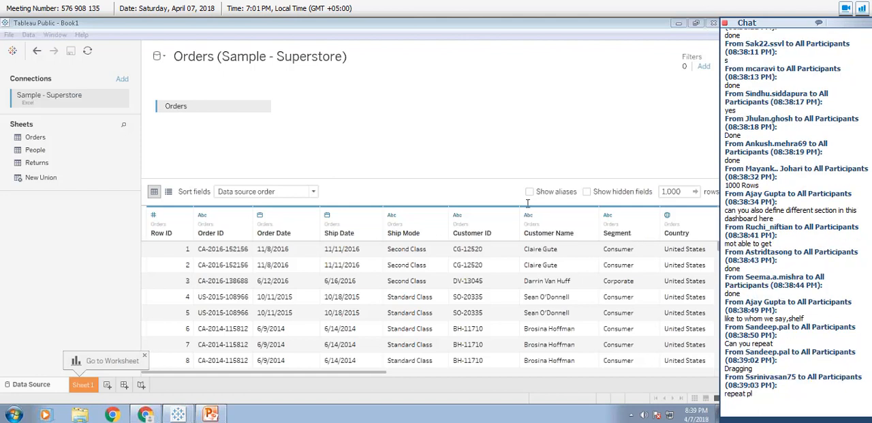
click(263, 111)
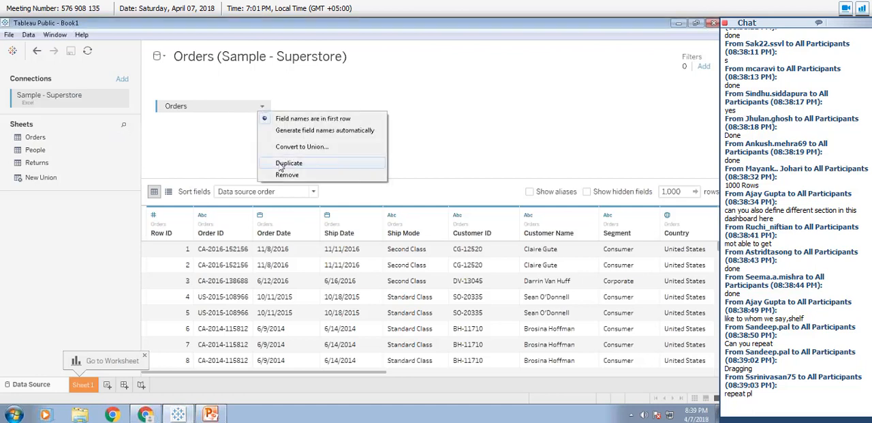
click(289, 176)
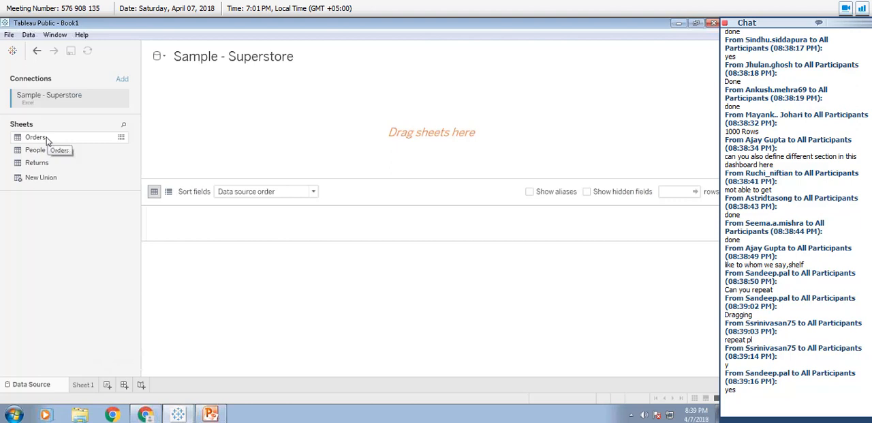
Add the Orders sheet to the data source canvas.
drag(47, 140, 334, 138)
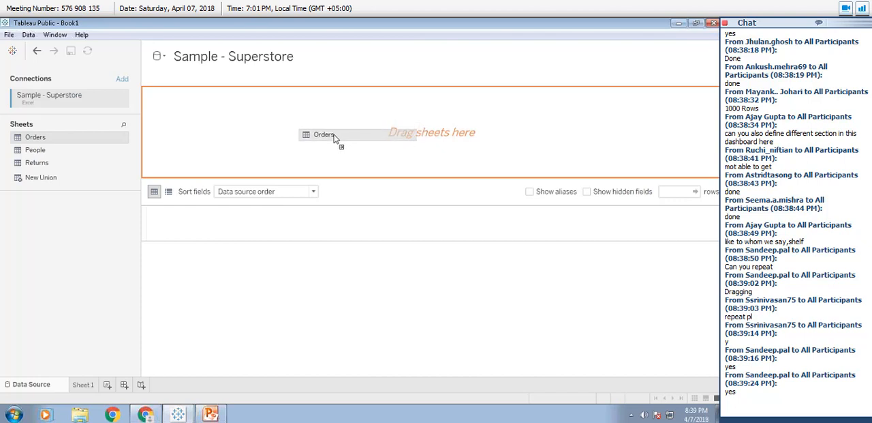
drag(335, 138, 288, 137)
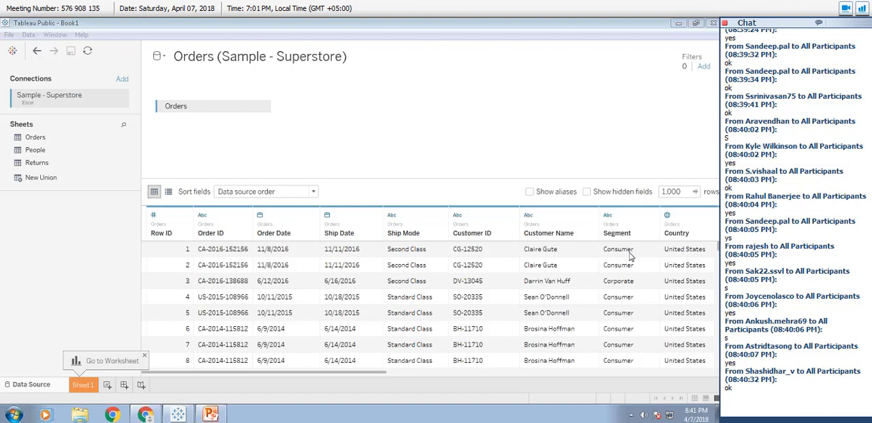
Compare the metadata list of the Orders fields with the data preview grid, finishing in the preview grid.
click(168, 192)
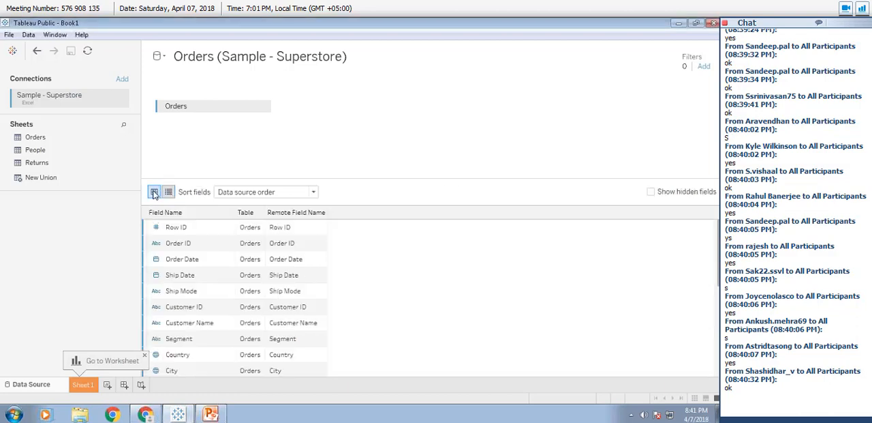
click(154, 193)
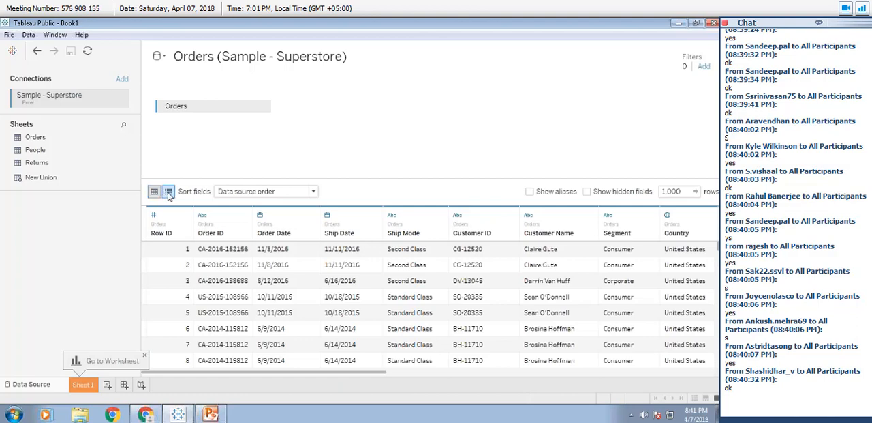
click(169, 193)
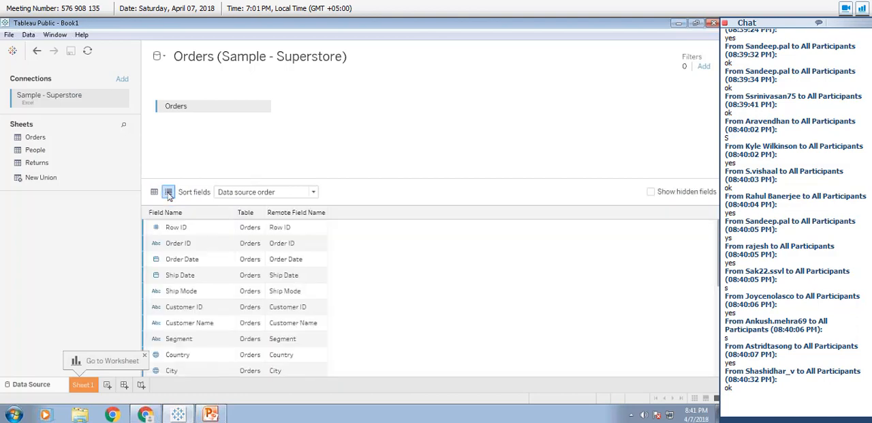
click(155, 193)
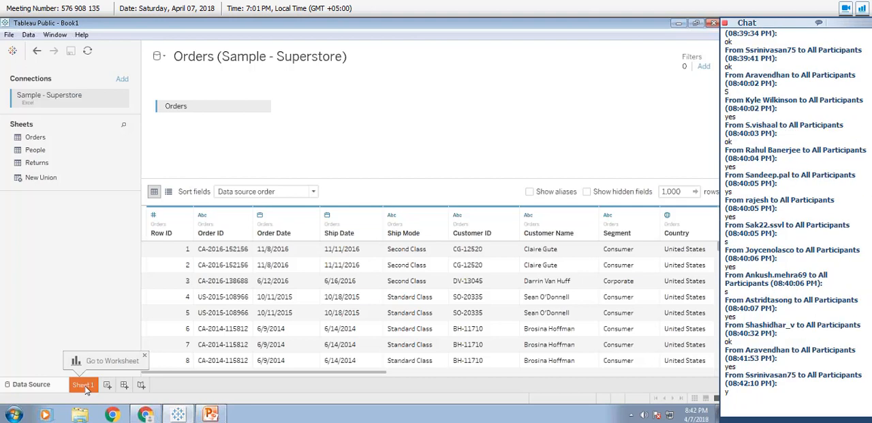
View the blank Sheet 1 worksheet, then return to the data source page and point an annotation arrow at Sheet 1.
click(85, 386)
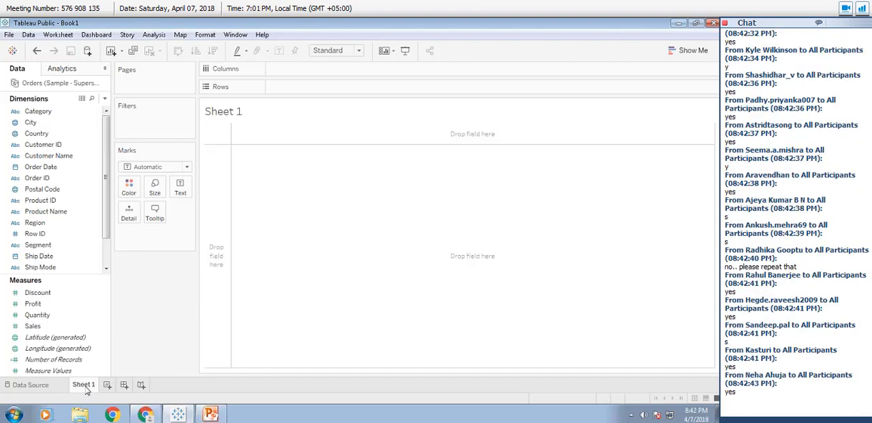
click(43, 386)
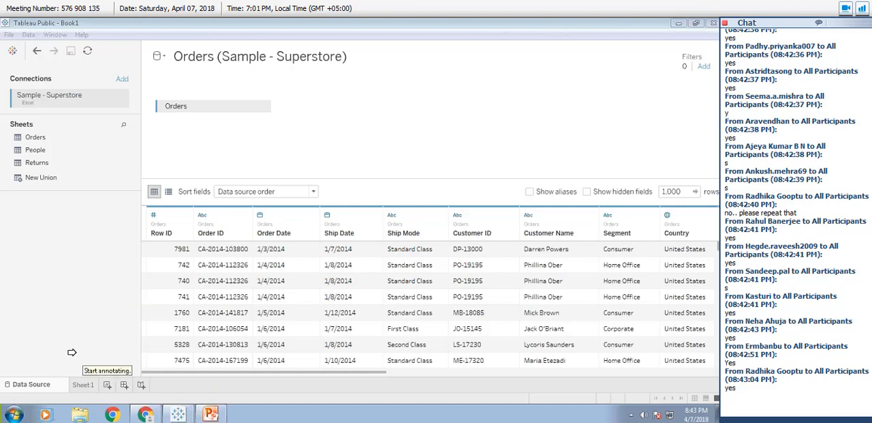
click(65, 386)
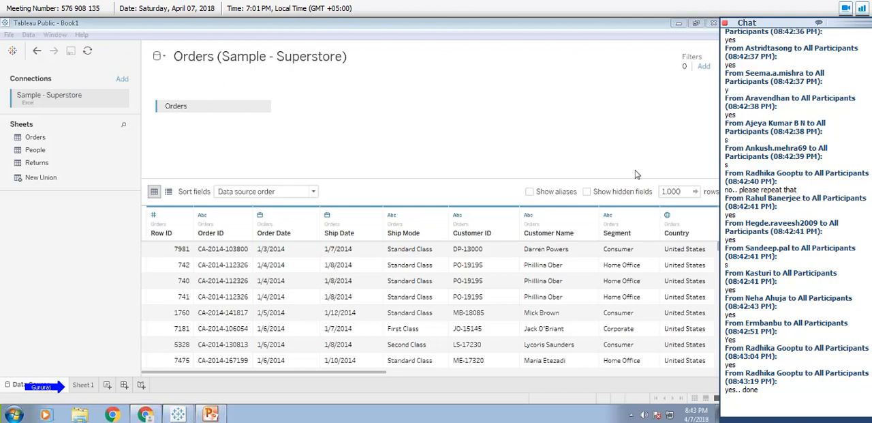
Open the Sheet 1 worksheet and point out the Data pane with an annotation arrow.
click(86, 387)
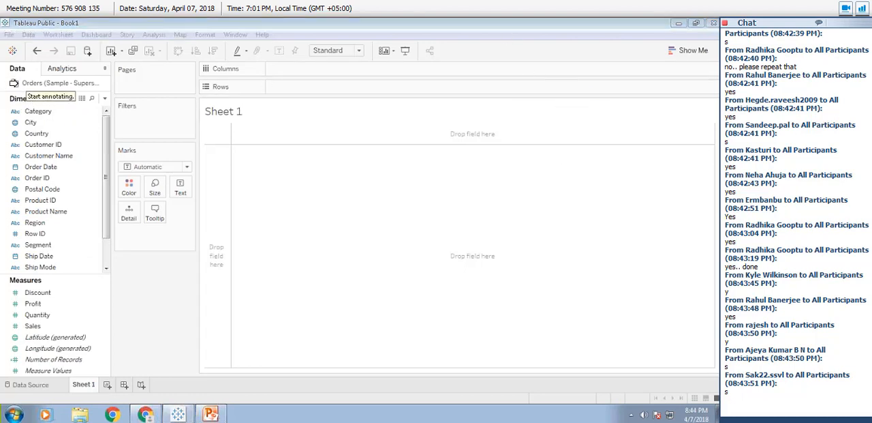
click(13, 73)
click(29, 76)
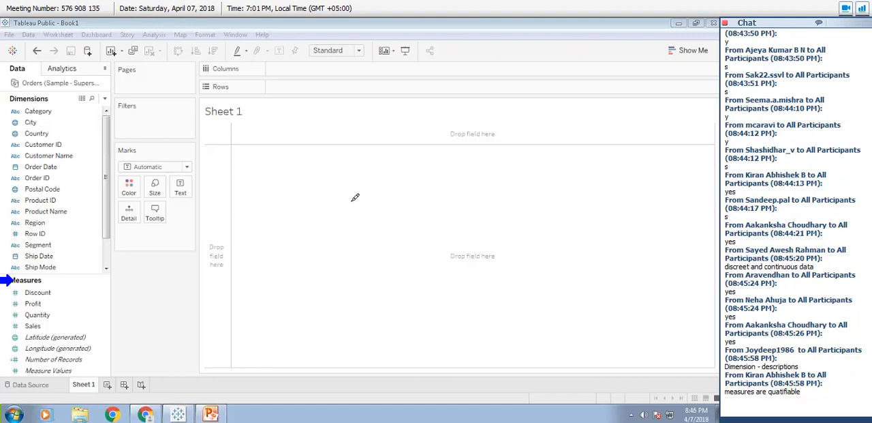
Handwrite the annotation headings "Dim" in blue and "Measure" in green over the empty Sheet 1 view.
mouse_move(281, 155)
mouse_down()
mouse_move(286, 164)
mouse_move(291, 153)
mouse_move(279, 183)
mouse_move(332, 175)
mouse_up()
click(305, 162)
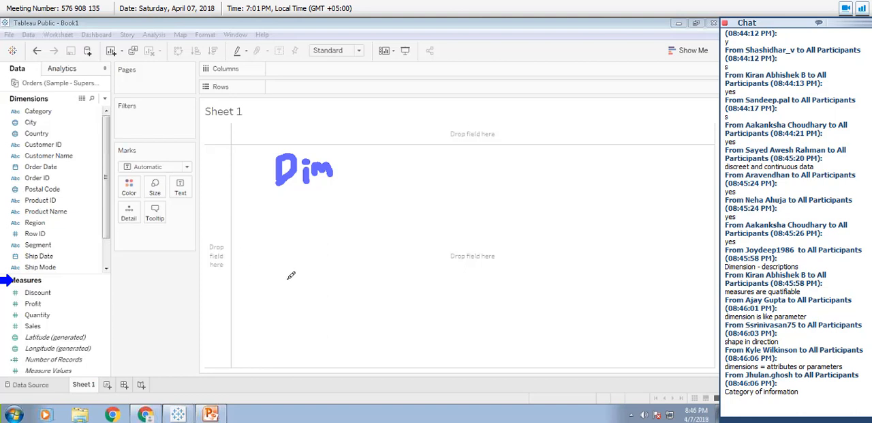
mouse_move(291, 275)
mouse_down()
mouse_move(287, 289)
mouse_move(294, 270)
mouse_move(331, 278)
mouse_move(390, 270)
mouse_move(409, 281)
mouse_up()
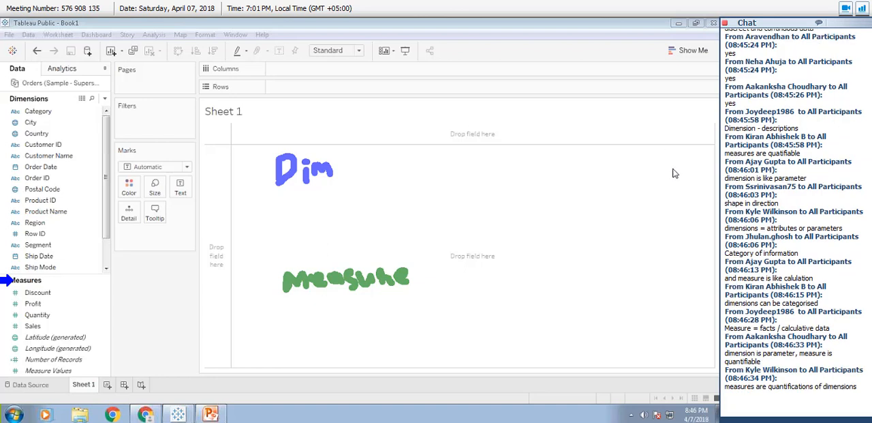
Handwrite "Cat - slicers" in blue under "Dim" and "Numeric" with a linked "Math" in green under "Measure".
mouse_move(315, 199)
mouse_down()
mouse_move(305, 204)
mouse_move(324, 217)
mouse_move(343, 201)
mouse_move(356, 217)
mouse_move(352, 188)
mouse_move(360, 186)
mouse_up()
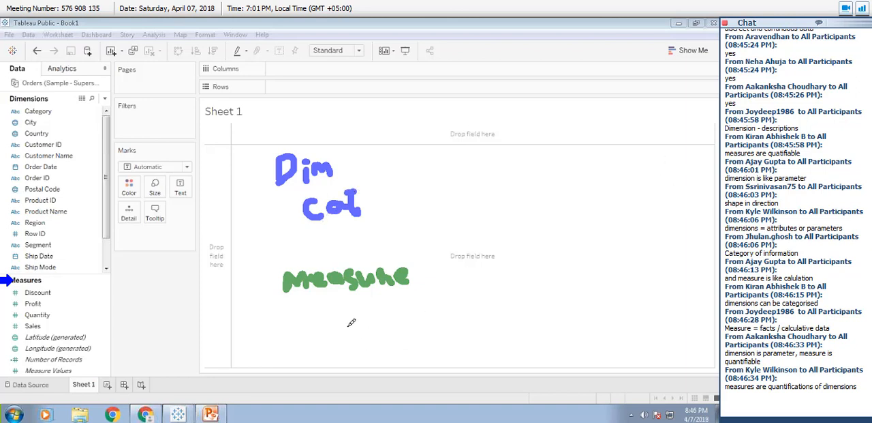
mouse_move(334, 330)
mouse_down()
mouse_move(349, 308)
mouse_move(372, 319)
mouse_move(406, 306)
mouse_move(408, 317)
mouse_move(432, 312)
mouse_move(427, 300)
mouse_move(454, 312)
mouse_up()
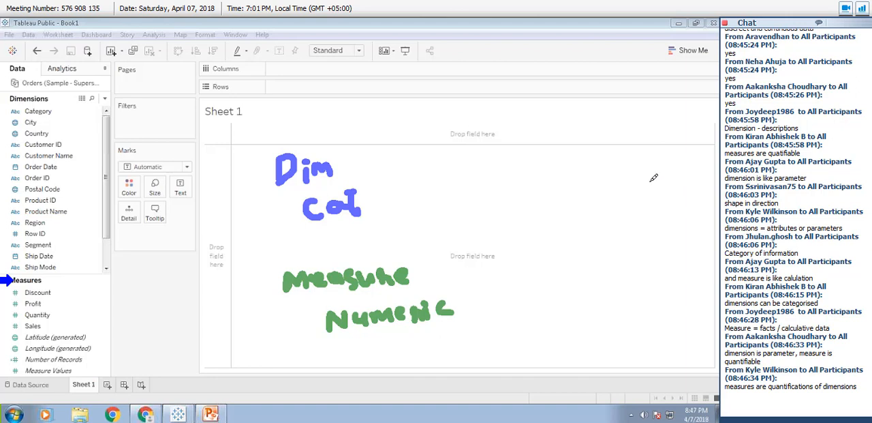
drag(371, 201, 435, 206)
mouse_move(429, 178)
mouse_down()
mouse_move(443, 190)
mouse_move(458, 186)
mouse_move(466, 198)
mouse_move(485, 184)
mouse_move(488, 199)
mouse_up()
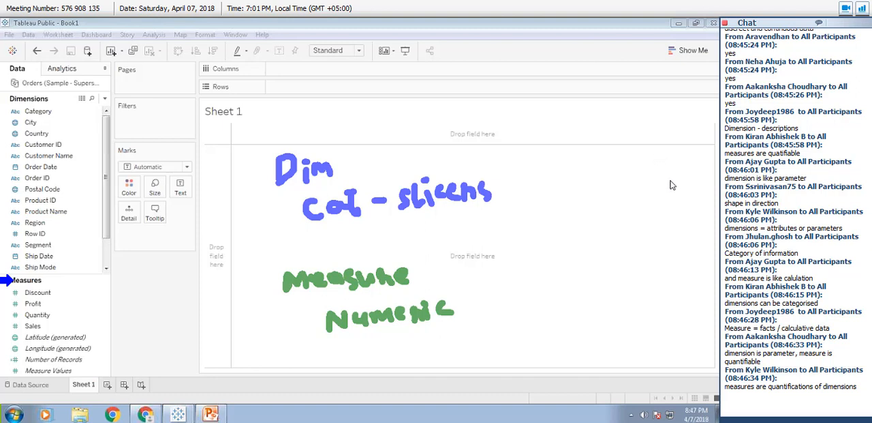
mouse_move(379, 345)
mouse_down()
mouse_move(441, 345)
mouse_move(460, 333)
mouse_move(454, 321)
mouse_move(462, 317)
mouse_move(456, 323)
mouse_up()
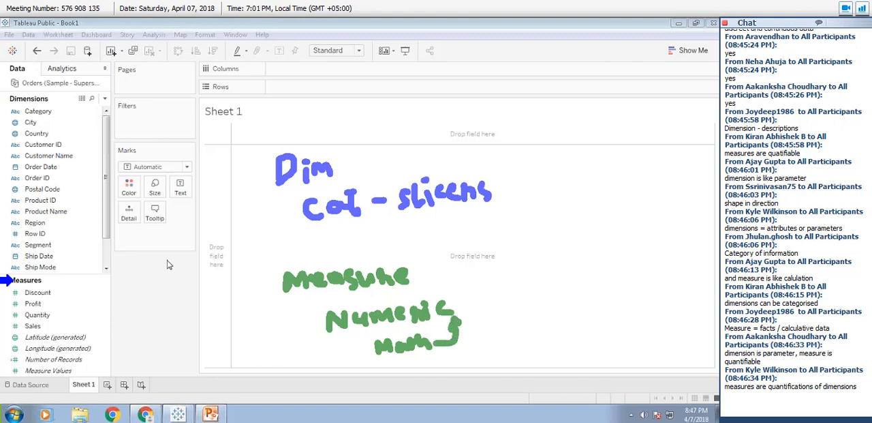
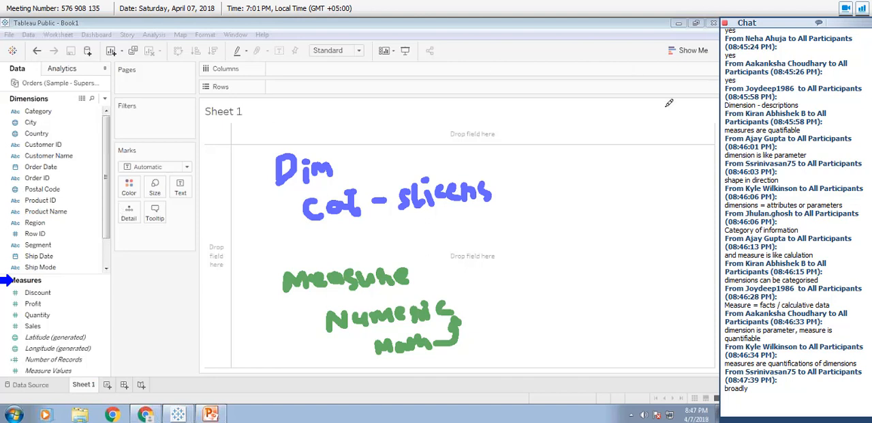
Draw four separate blue boxes beside the "Dim" notes and label them C1, C2, 3 and 4.
drag(648, 129, 189, 88)
mouse_move(559, 163)
mouse_down()
mouse_move(590, 211)
mouse_move(591, 159)
mouse_move(560, 162)
mouse_move(618, 203)
mouse_move(635, 155)
mouse_move(605, 160)
mouse_move(642, 196)
mouse_move(665, 181)
mouse_move(655, 156)
mouse_move(643, 158)
mouse_up()
mouse_move(682, 154)
mouse_down()
mouse_move(682, 196)
mouse_move(703, 184)
mouse_move(702, 150)
mouse_move(682, 153)
mouse_up()
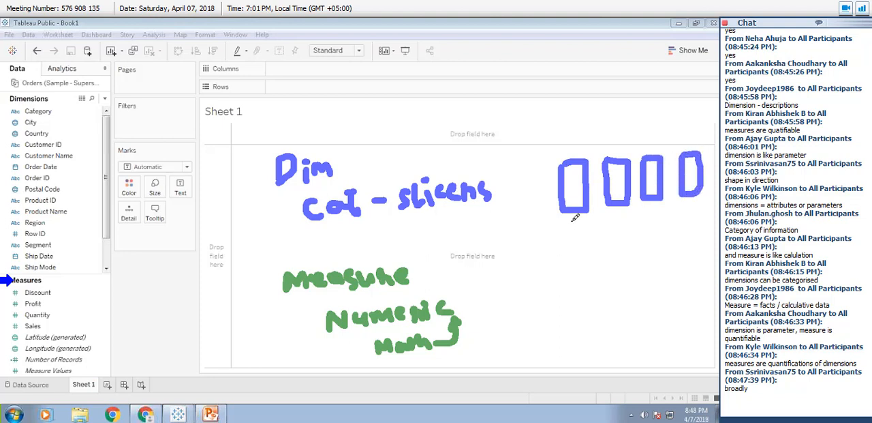
mouse_move(573, 221)
mouse_down()
mouse_move(566, 229)
mouse_move(580, 231)
mouse_up()
mouse_move(621, 211)
mouse_down()
mouse_move(622, 221)
mouse_move(626, 211)
mouse_move(653, 217)
mouse_up()
mouse_move(690, 197)
mouse_down()
mouse_move(704, 197)
mouse_move(699, 216)
mouse_up()
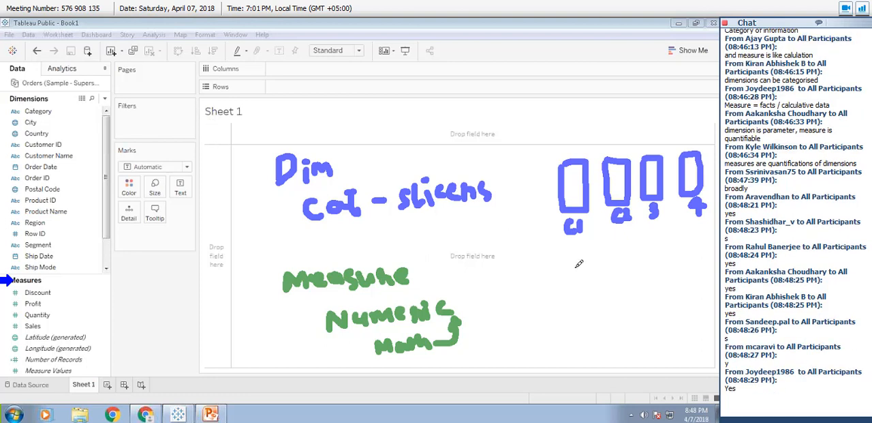
Sketch a green bottle outline beside the "Measure" notes and adjust its position and neck.
mouse_move(582, 267)
mouse_down()
mouse_move(578, 344)
mouse_move(629, 332)
mouse_move(600, 259)
mouse_move(584, 266)
mouse_move(599, 266)
mouse_up()
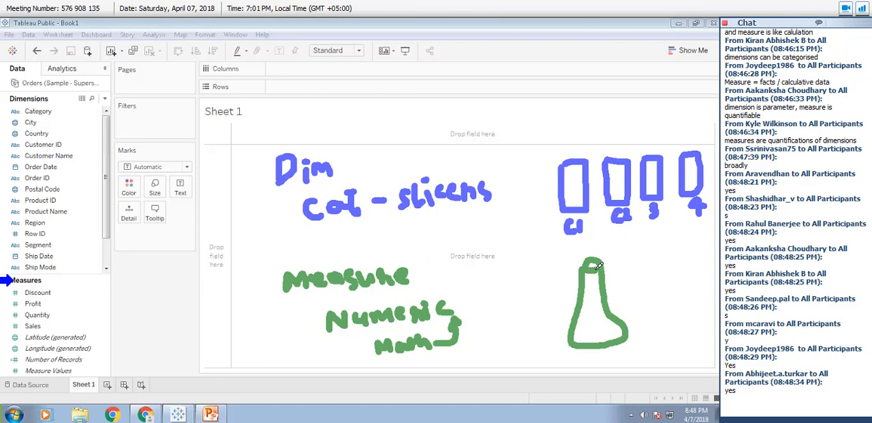
click(588, 289)
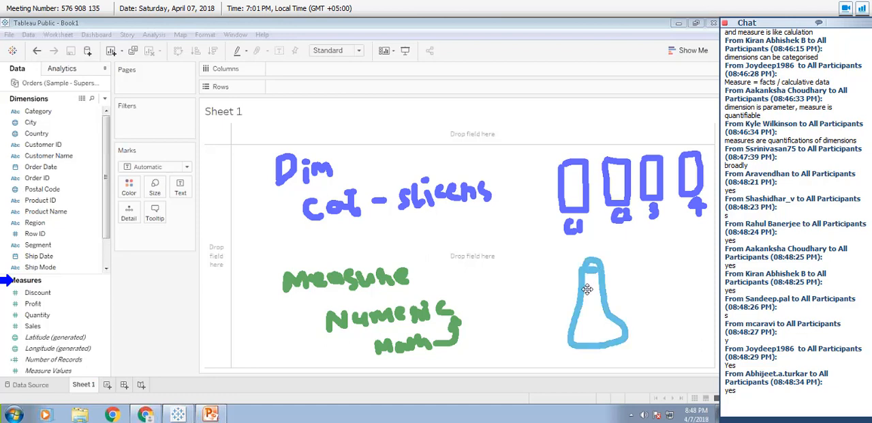
drag(588, 289, 605, 288)
mouse_move(592, 295)
mouse_down()
mouse_move(606, 295)
mouse_move(600, 305)
mouse_up()
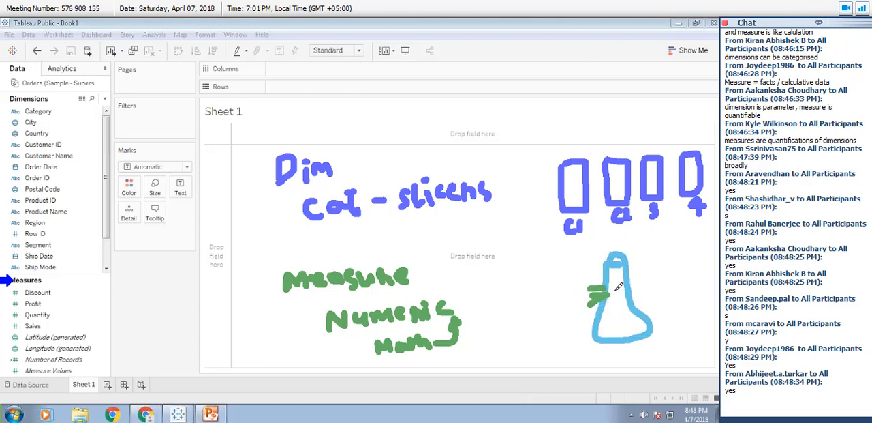
click(613, 287)
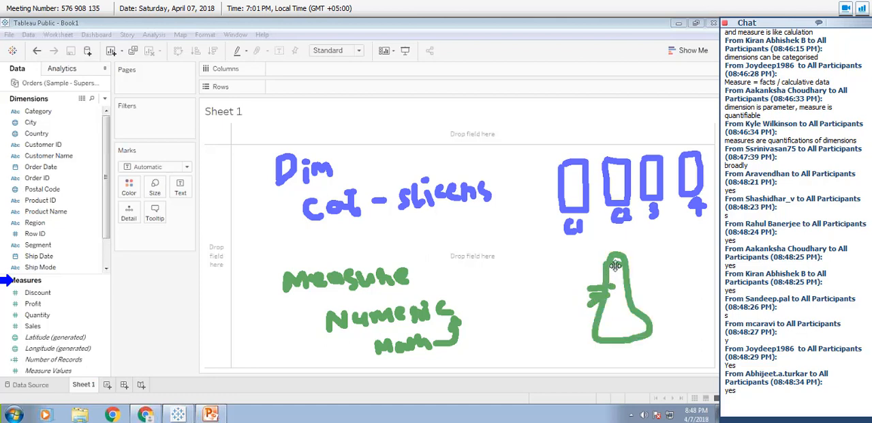
mouse_move(611, 268)
mouse_down()
mouse_move(595, 269)
mouse_move(614, 264)
mouse_move(631, 323)
mouse_up()
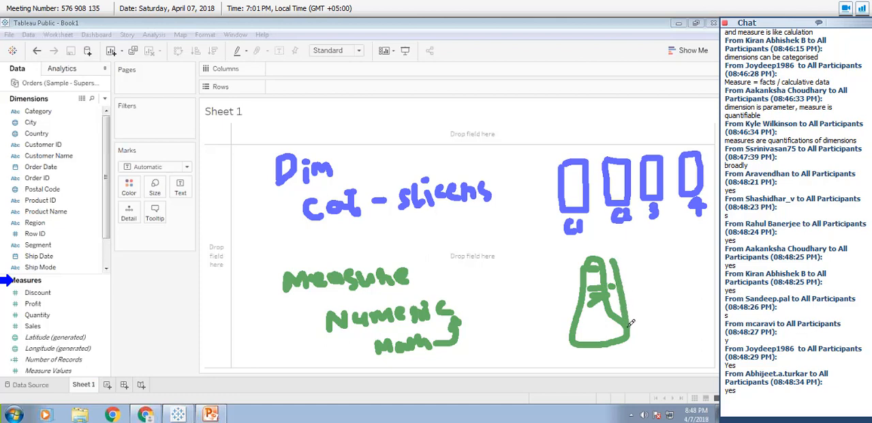
click(613, 266)
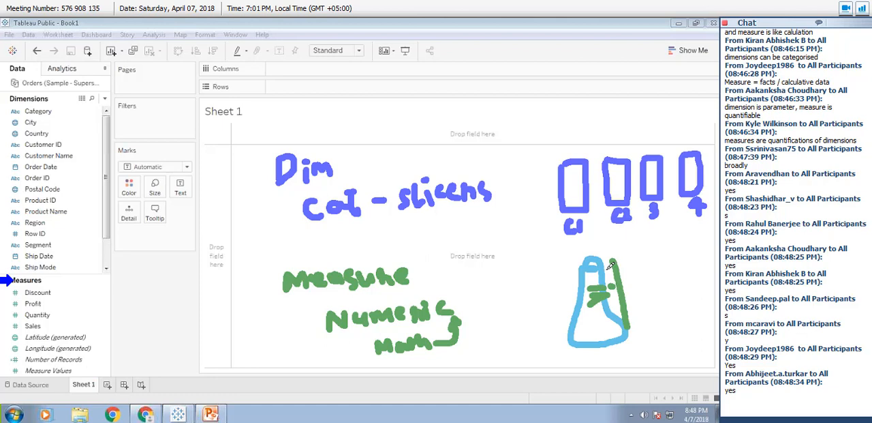
drag(612, 269, 592, 259)
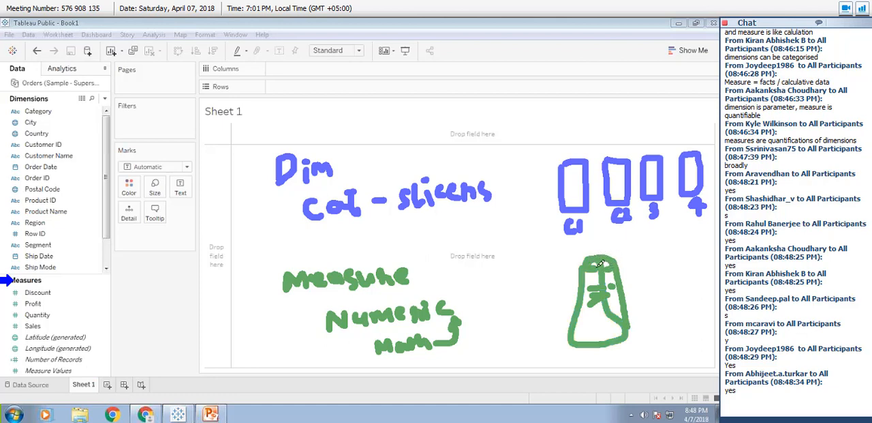
Add level lines and an arrow to a filled blob on the green bottle, plus a labelled double-headed height arrow.
mouse_move(604, 289)
mouse_down()
mouse_move(590, 291)
mouse_move(606, 288)
mouse_move(592, 302)
mouse_move(611, 326)
mouse_up()
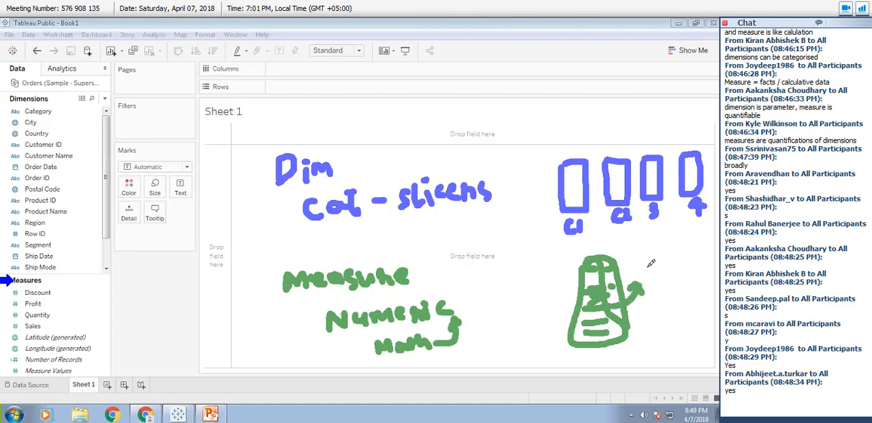
mouse_move(654, 262)
mouse_down()
mouse_move(642, 269)
mouse_move(665, 276)
mouse_move(657, 261)
mouse_move(649, 267)
mouse_move(667, 273)
mouse_up()
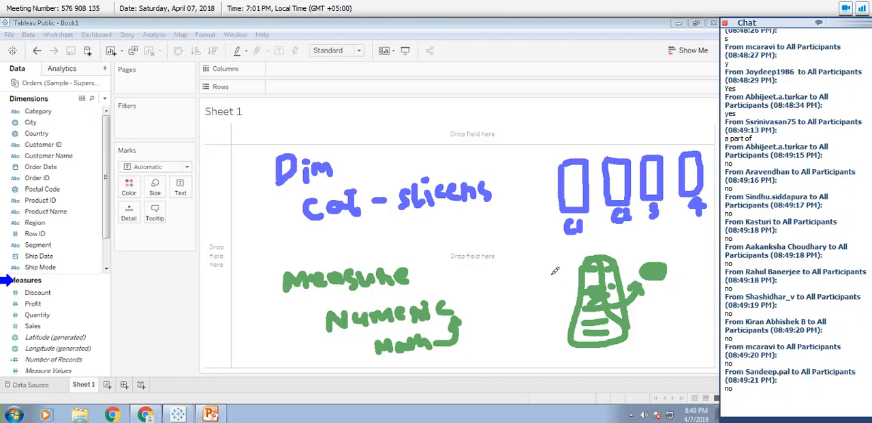
mouse_move(550, 266)
mouse_down()
mouse_move(552, 352)
mouse_move(543, 341)
mouse_move(566, 333)
mouse_move(551, 261)
mouse_move(561, 273)
mouse_up()
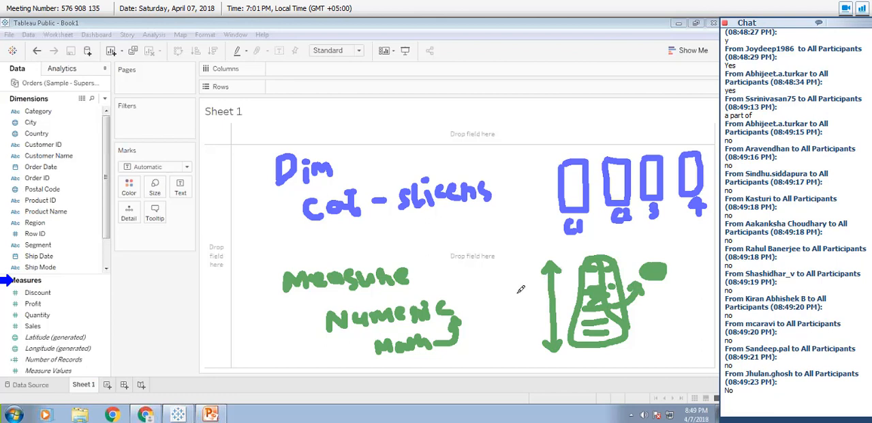
mouse_move(525, 291)
mouse_down()
mouse_move(527, 305)
mouse_move(533, 282)
mouse_move(534, 295)
mouse_up()
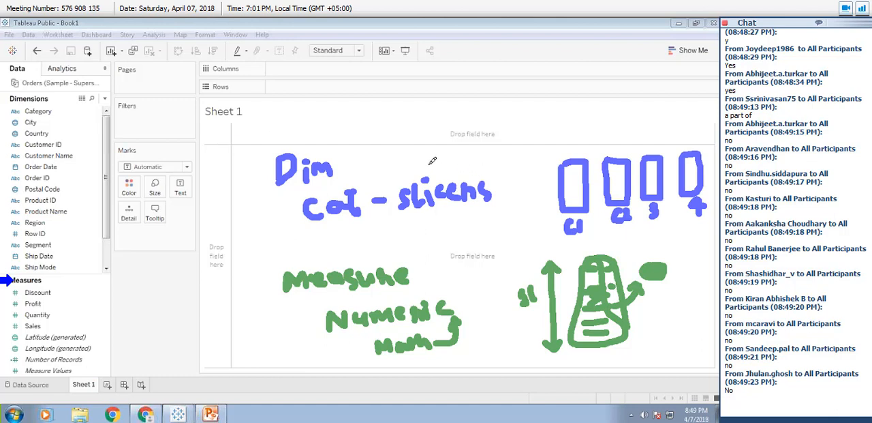
Link the dimension notes to the boxes with a blue arrow, and handwrite "Discreet" above the boxes and "Cont" above the bottle.
mouse_move(427, 165)
mouse_down()
mouse_move(456, 138)
mouse_move(553, 162)
mouse_up()
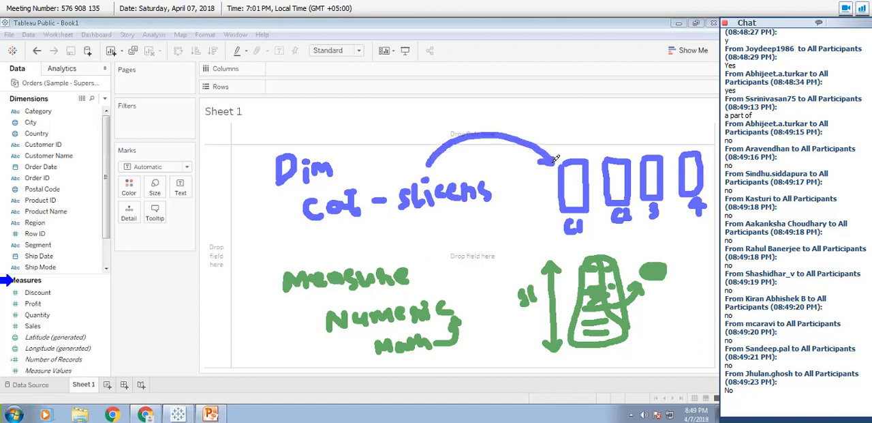
mouse_move(567, 113)
mouse_down()
mouse_move(568, 142)
mouse_move(599, 141)
mouse_move(610, 128)
mouse_move(604, 140)
mouse_up()
click(598, 117)
mouse_move(634, 117)
mouse_down()
mouse_move(631, 136)
mouse_move(660, 121)
mouse_move(683, 136)
mouse_up()
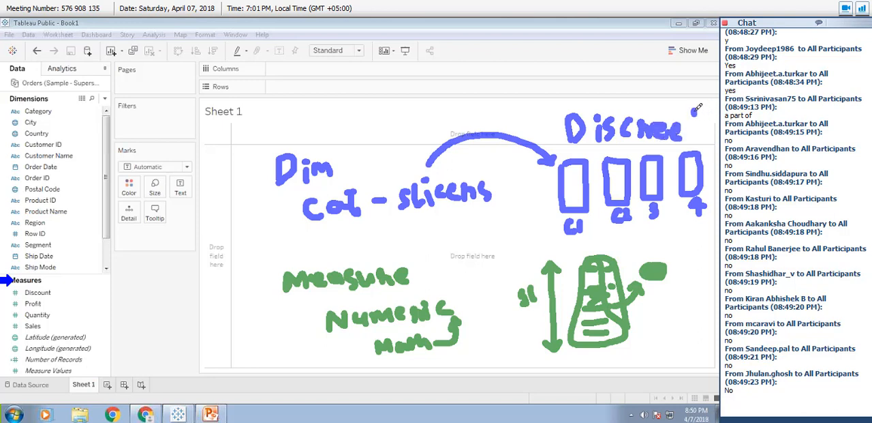
mouse_move(694, 109)
mouse_down()
mouse_move(700, 130)
mouse_move(703, 120)
mouse_up()
mouse_move(546, 234)
mouse_down()
mouse_move(549, 248)
mouse_move(591, 241)
mouse_up()
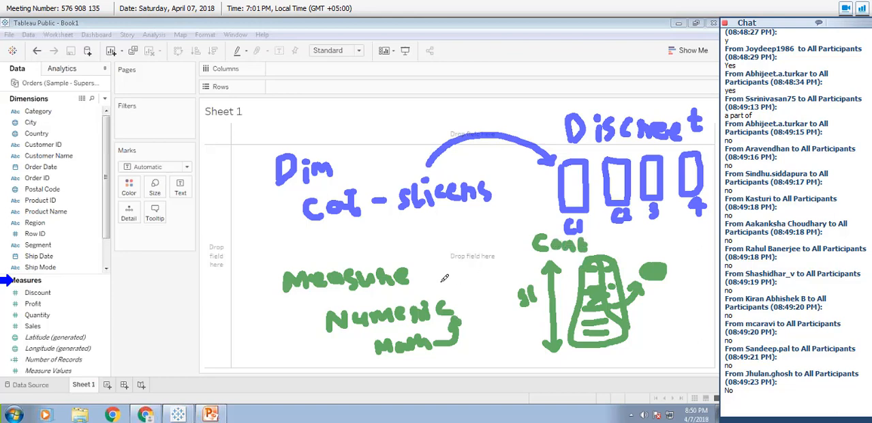
Draw a green arrow from "Measure" to the bottle and two crossing dashed grey arrows linking dimensions to continuous and measures to discrete.
mouse_move(439, 279)
mouse_down()
mouse_move(477, 295)
mouse_move(514, 274)
mouse_move(515, 286)
mouse_up()
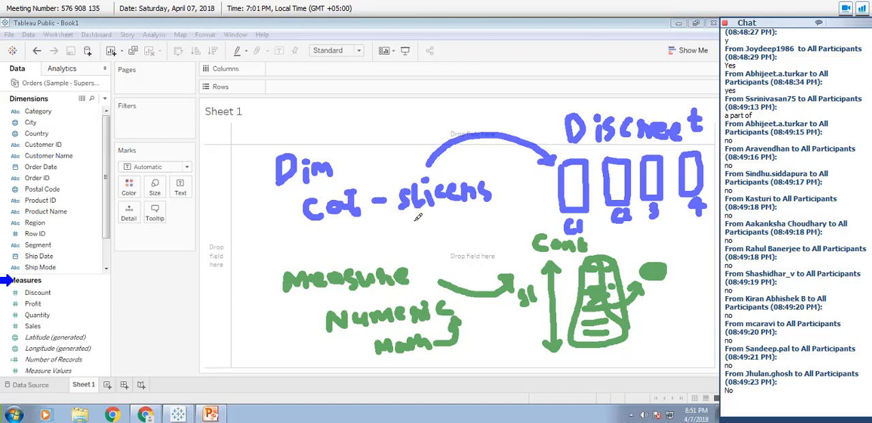
mouse_move(418, 217)
mouse_down()
mouse_move(503, 315)
mouse_move(537, 320)
mouse_move(539, 311)
mouse_move(545, 322)
mouse_move(530, 328)
mouse_up()
mouse_move(450, 263)
mouse_down()
mouse_move(432, 267)
mouse_move(544, 182)
mouse_move(544, 199)
mouse_up()
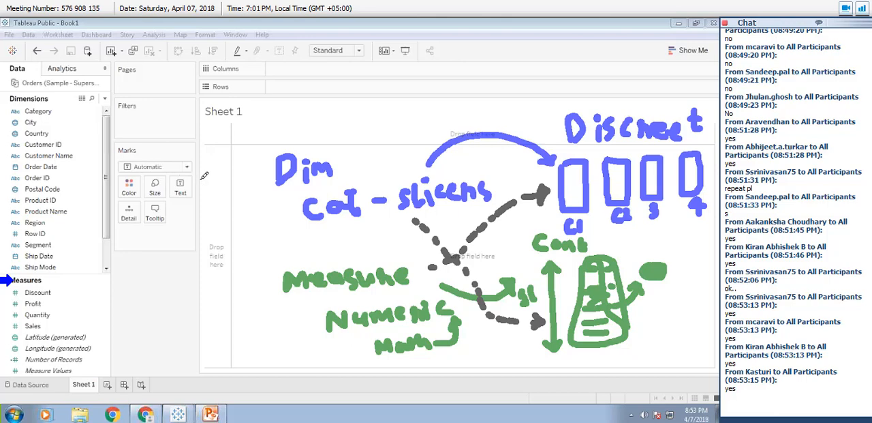
Clear all annotations from the sheet and add the Sales measure to Rows.
click(185, 125)
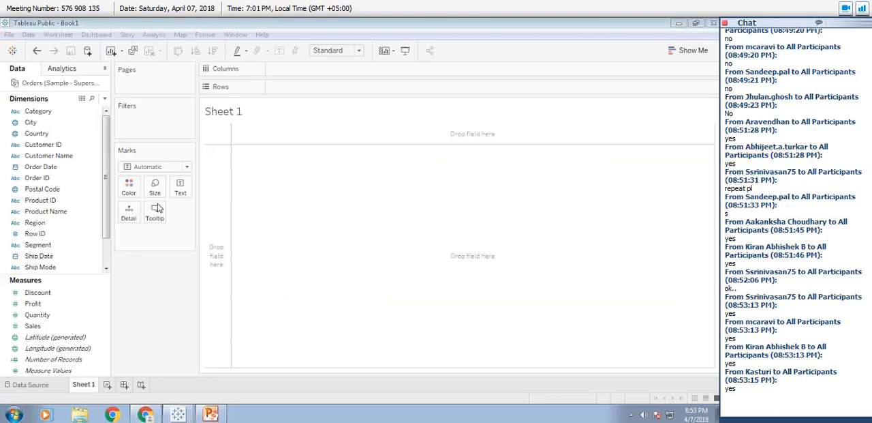
click(36, 325)
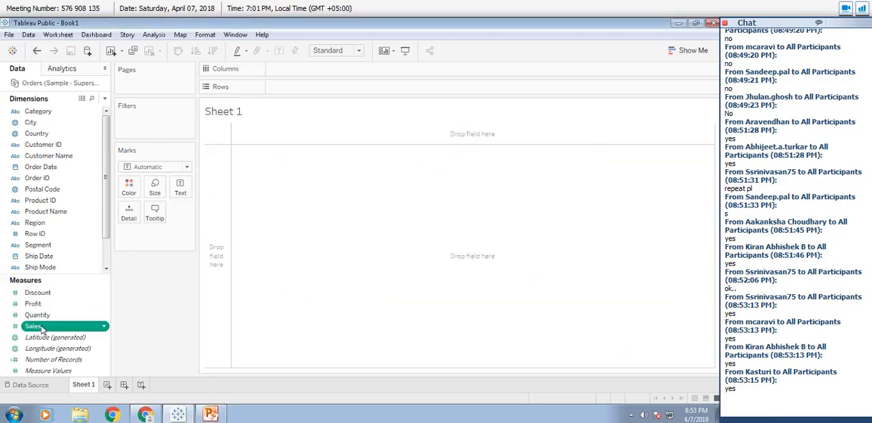
double_click(99, 328)
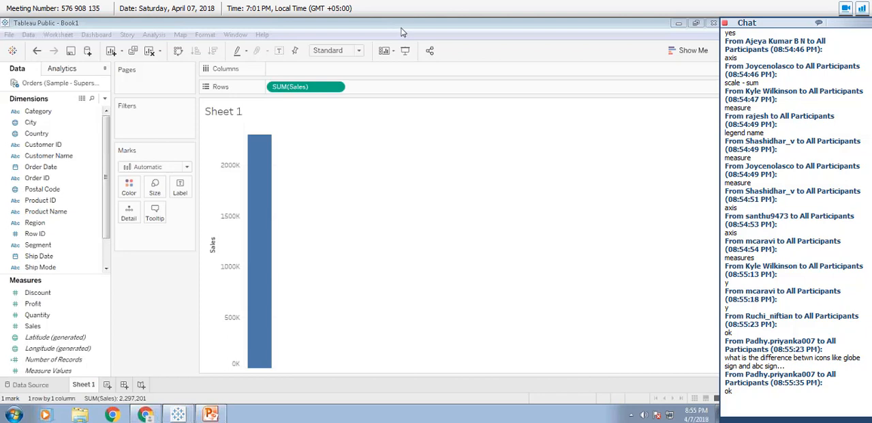
click(49, 258)
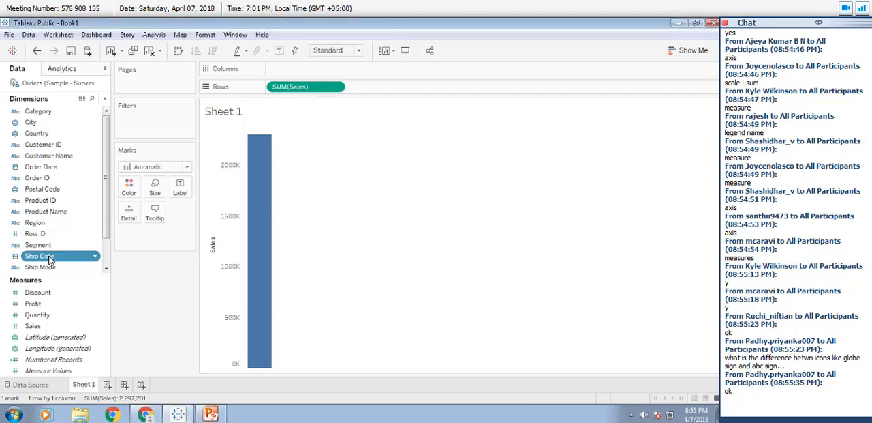
double_click(49, 257)
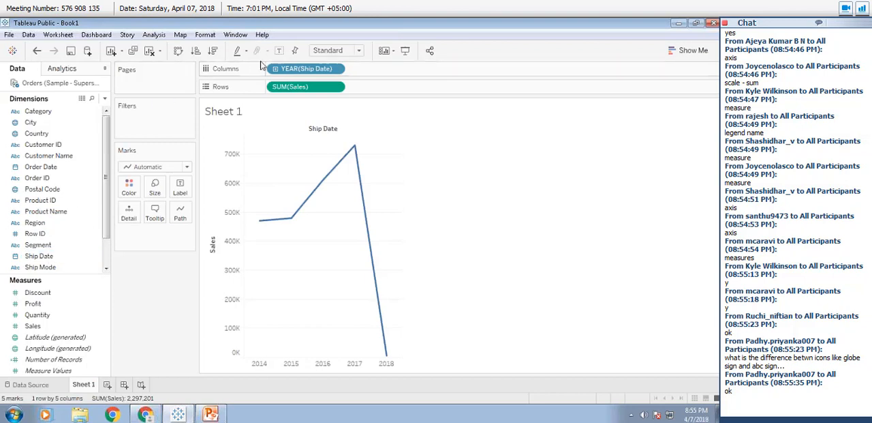
drag(299, 69, 273, 24)
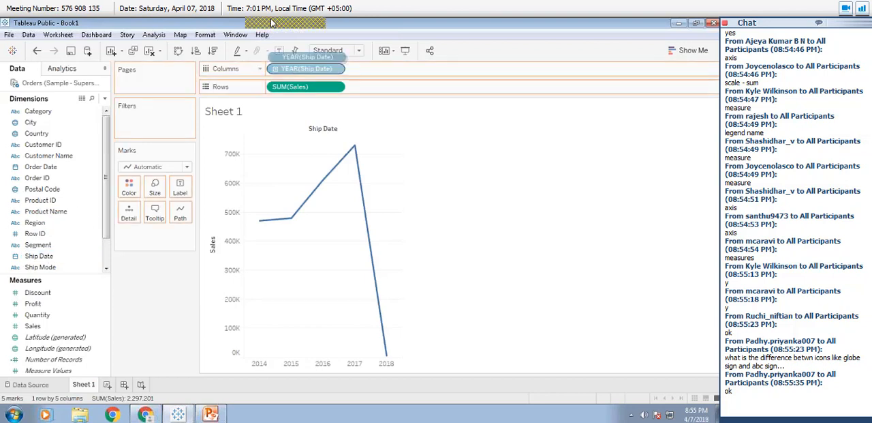
Add the Ship Mode dimension to Columns to slice Sales by shipping mode.
double_click(40, 266)
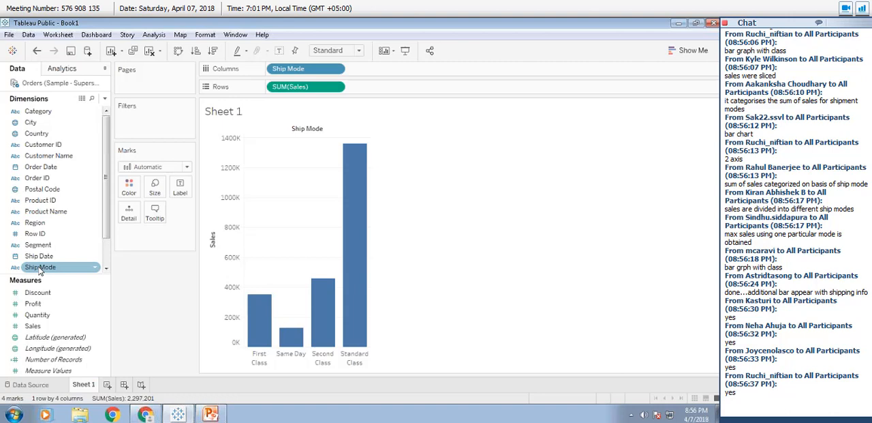
click(393, 29)
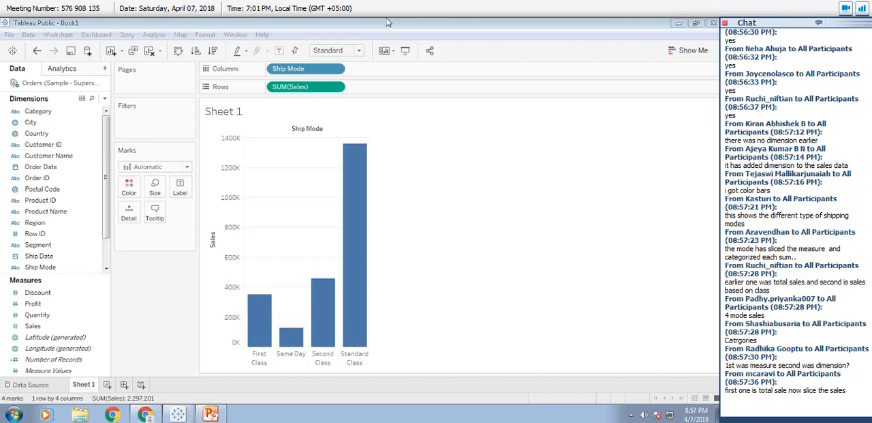
Remove Ship Mode from Columns to show total Sales alone, and place it back on Columns.
click(269, 69)
drag(28, 75, 1, 83)
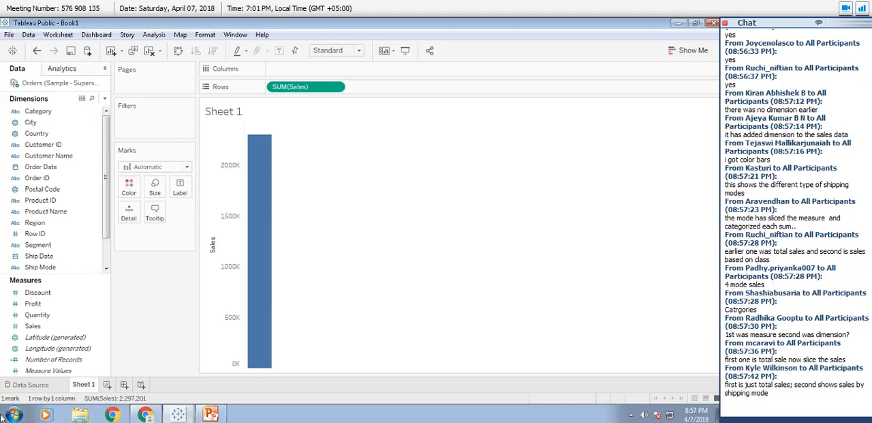
click(41, 268)
drag(42, 271, 294, 71)
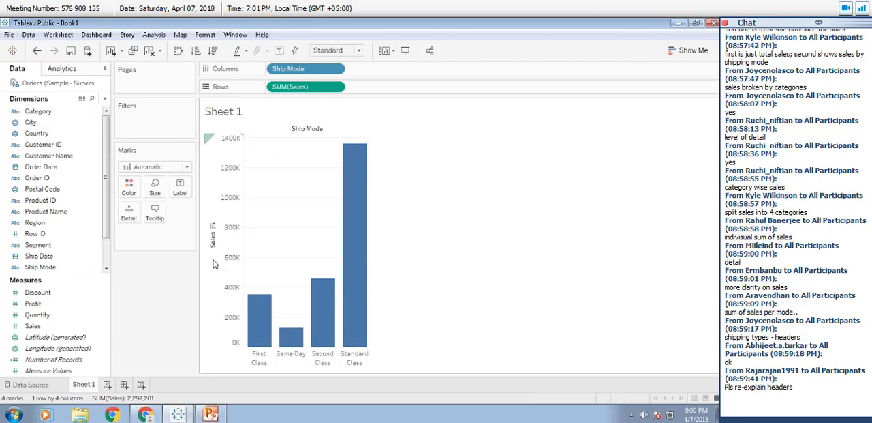
Highlight the First Class, Same Day, Second Class and Standard Class headers in turn to examine each bar, and clear the selection.
click(269, 361)
click(291, 357)
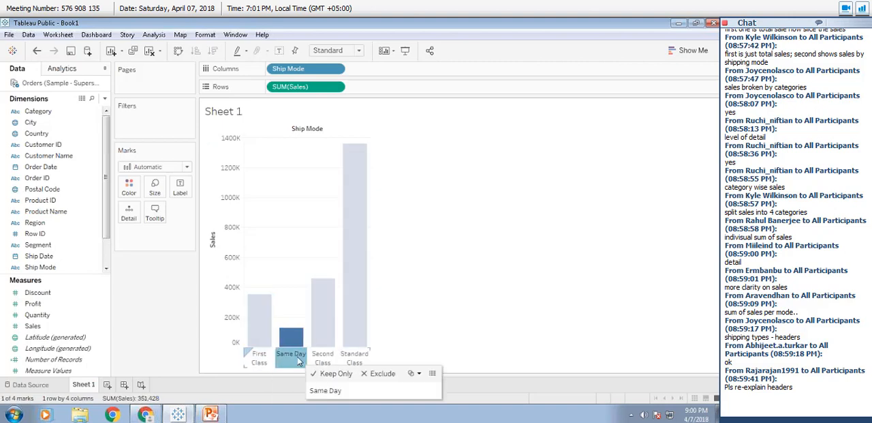
click(322, 357)
click(353, 359)
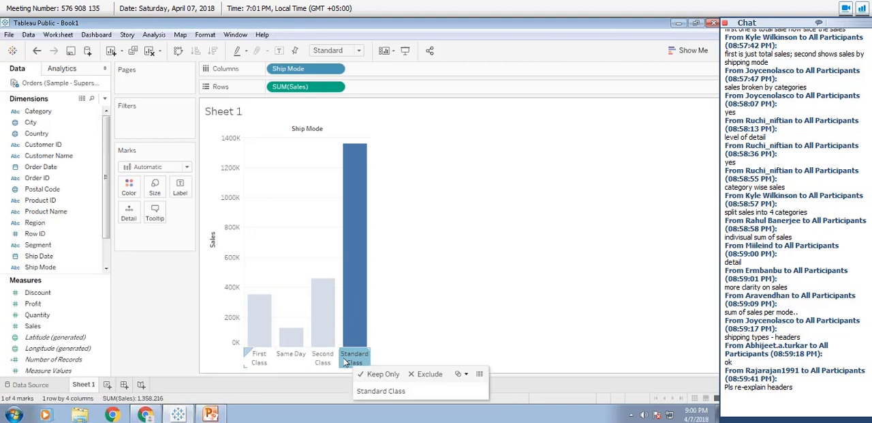
click(267, 357)
click(288, 357)
click(322, 357)
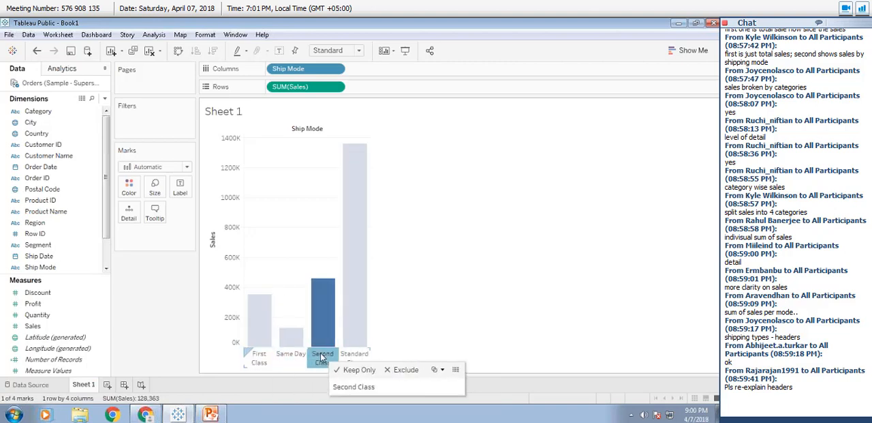
click(358, 354)
click(413, 314)
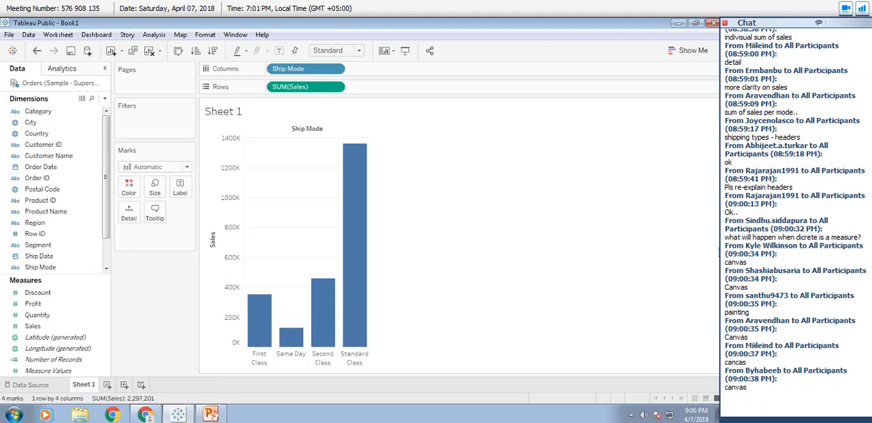
Point an annotation arrow at the Marks card and open its list of mark types.
click(720, 249)
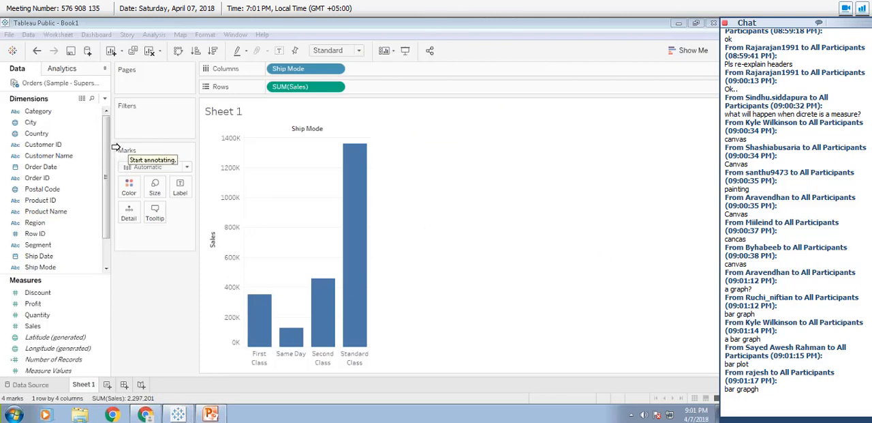
click(113, 151)
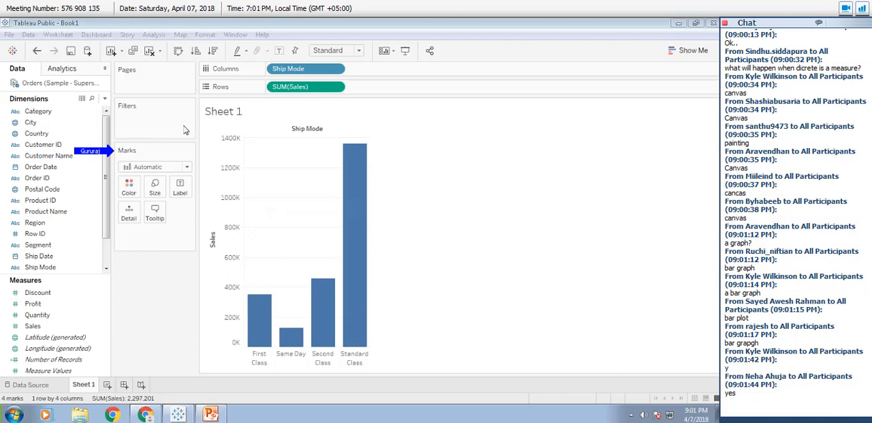
click(187, 167)
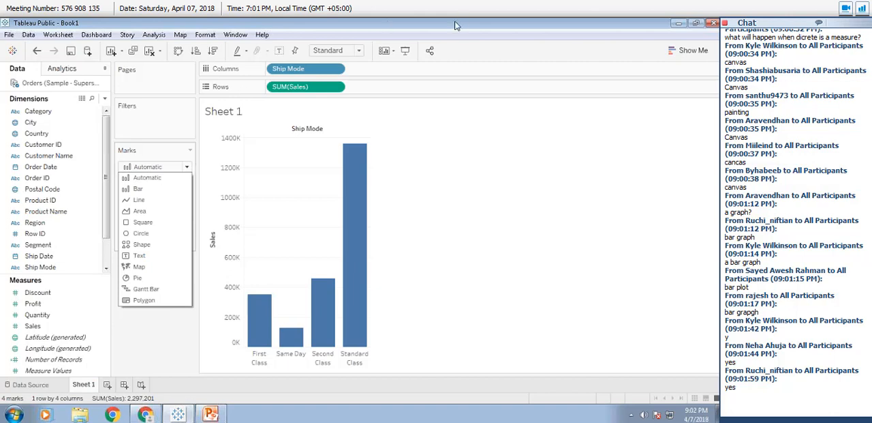
Change the mark type of the Sales by Ship Mode chart from Automatic to Circle.
click(393, 33)
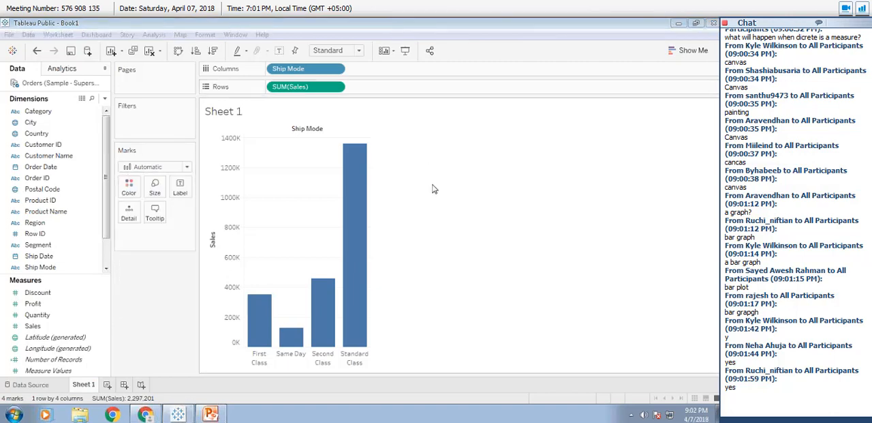
click(186, 167)
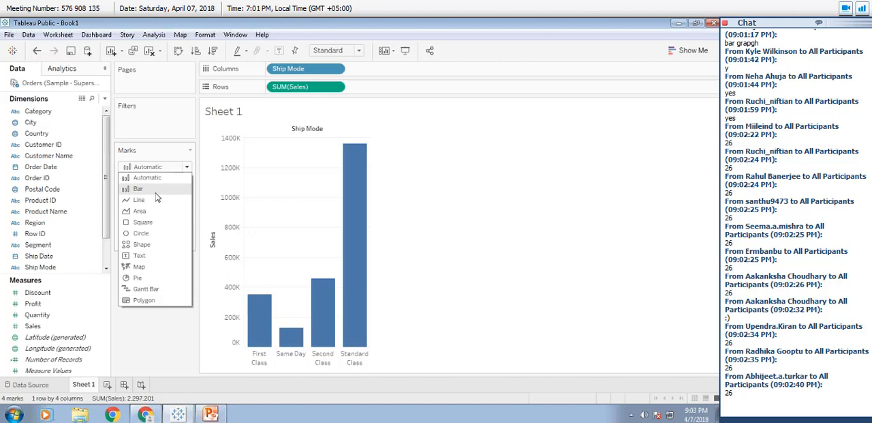
click(152, 235)
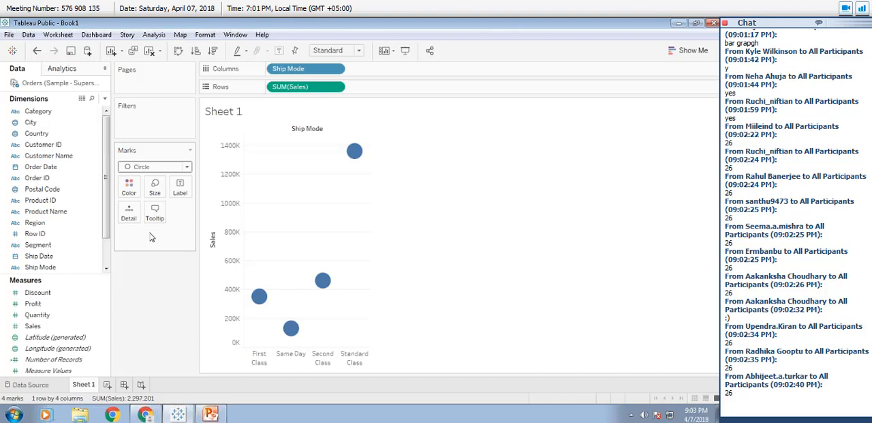
Try the Text mark type, switch the marks back to Circle, and review the list of mark types.
click(188, 167)
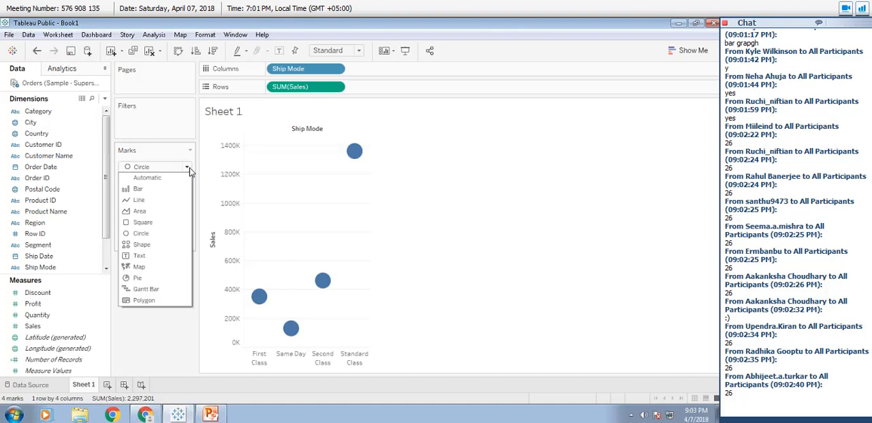
click(168, 258)
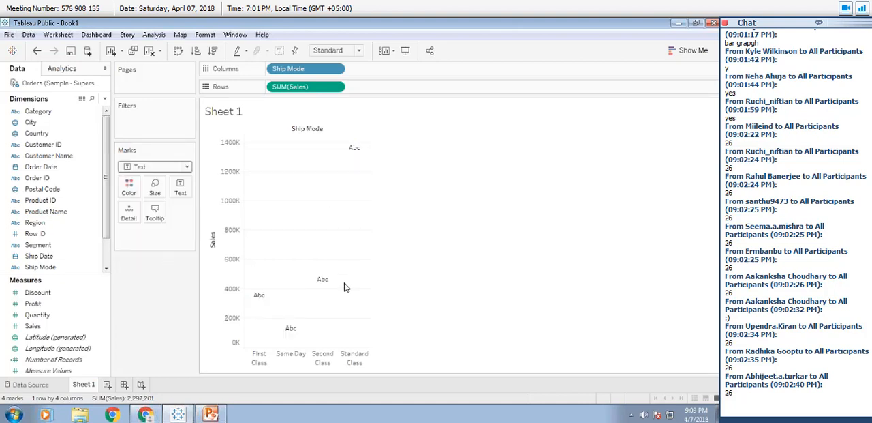
click(163, 167)
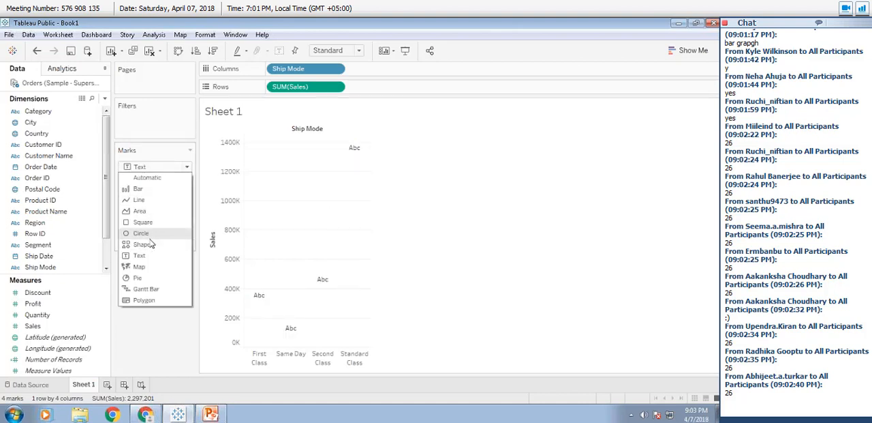
click(151, 236)
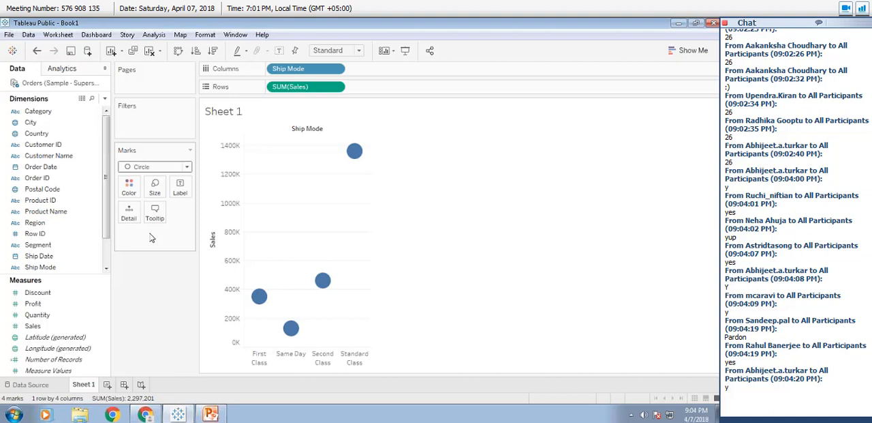
click(157, 168)
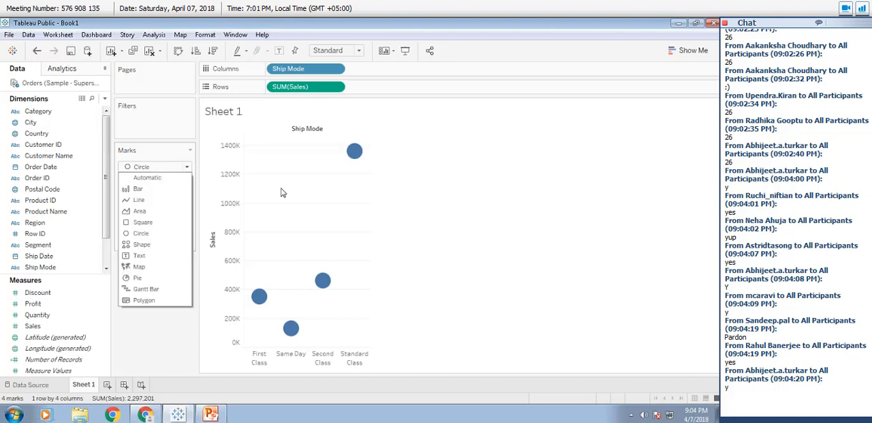
click(719, 249)
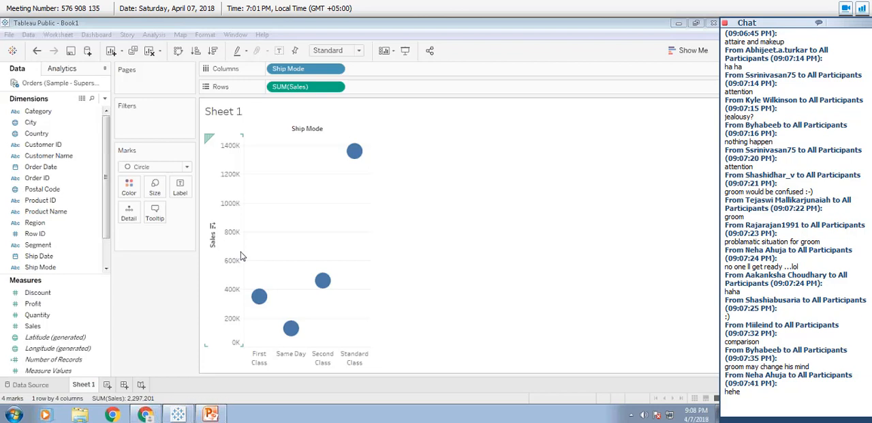
Color the circles by profit by assigning the Profit measure to Color on the Marks card.
click(39, 308)
drag(39, 308, 127, 187)
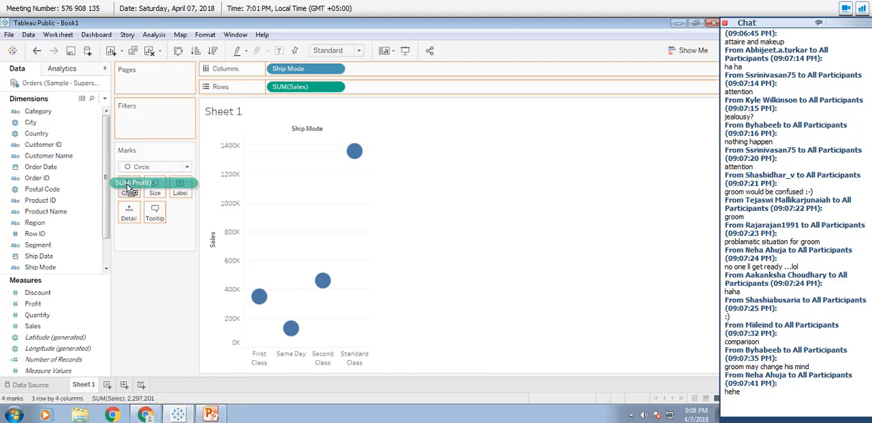
drag(128, 188, 129, 188)
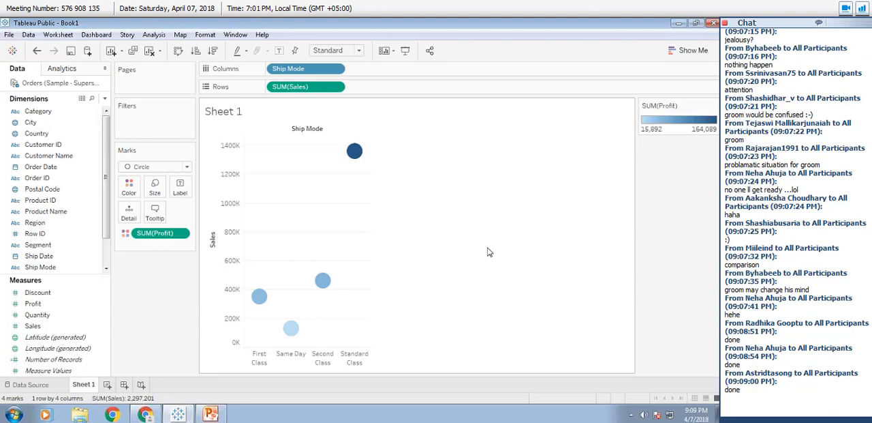
click(720, 307)
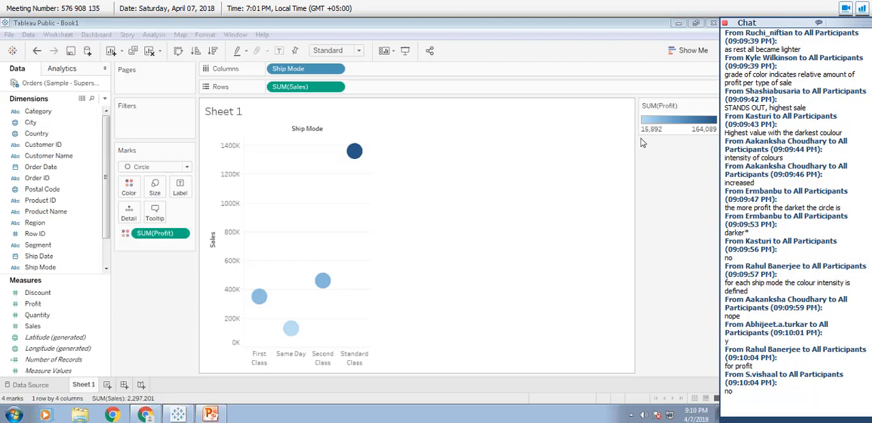
Point an annotation arrow at the SUM(Profit) color legend, and show and hide the Show Me chart choices.
click(692, 105)
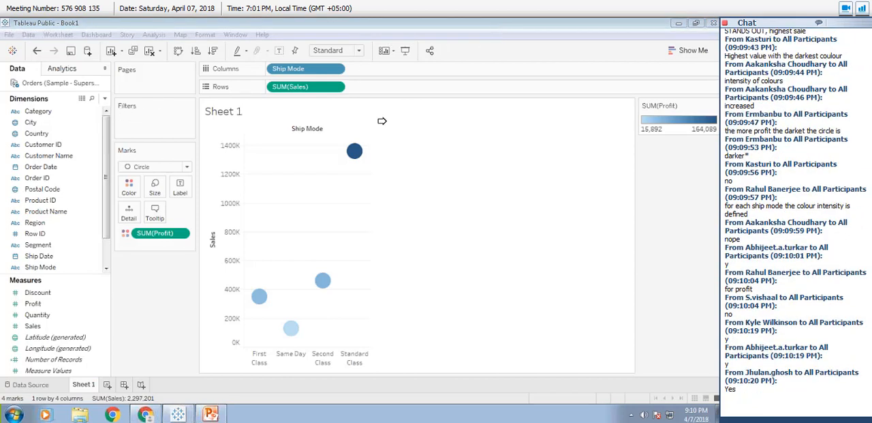
click(632, 120)
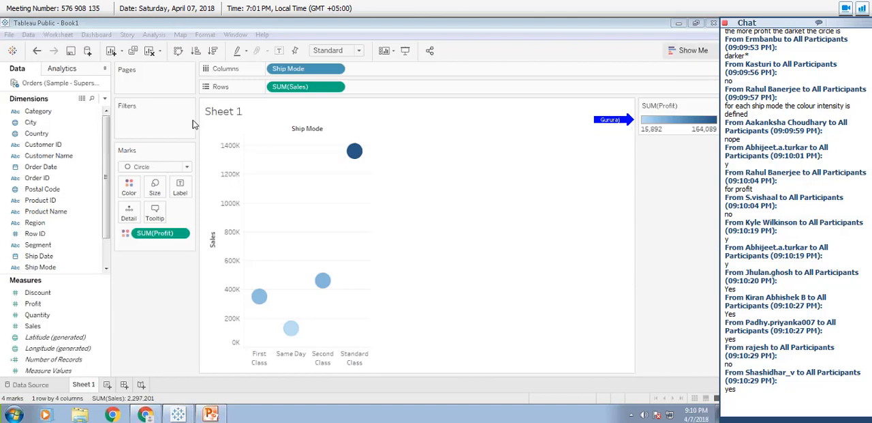
click(681, 51)
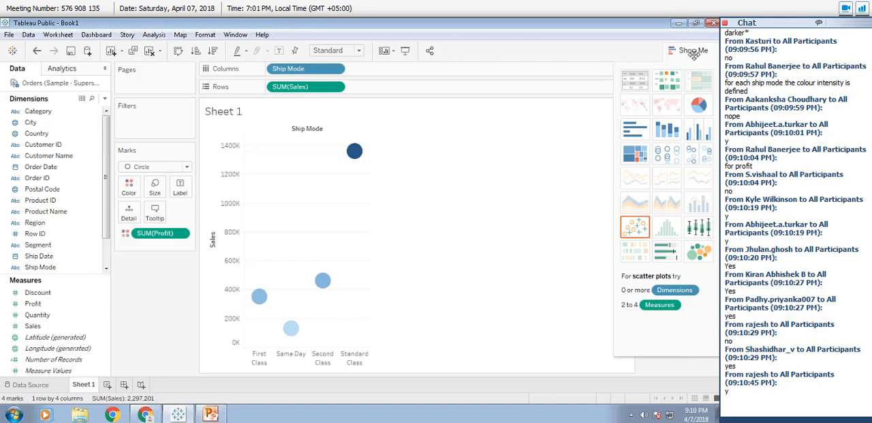
click(694, 51)
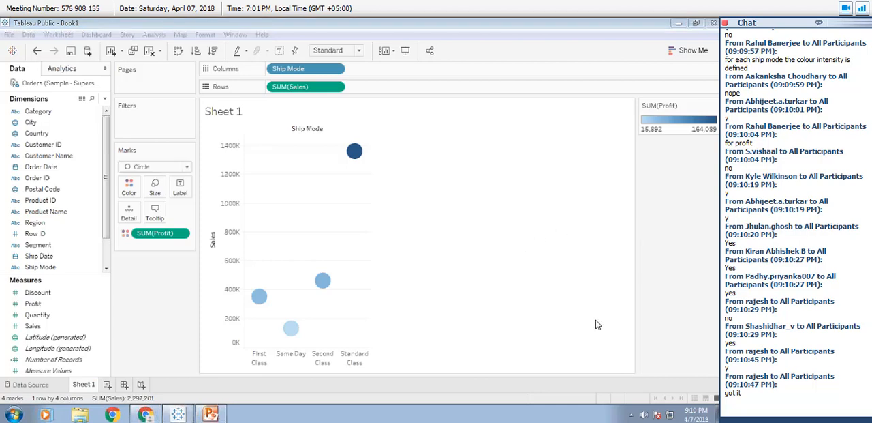
Review the options available for the SUM(Profit) color legend and dismiss them.
click(714, 109)
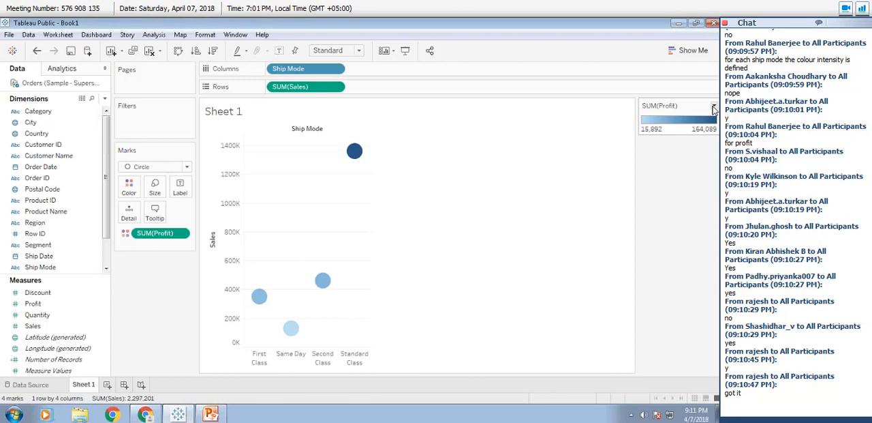
click(713, 108)
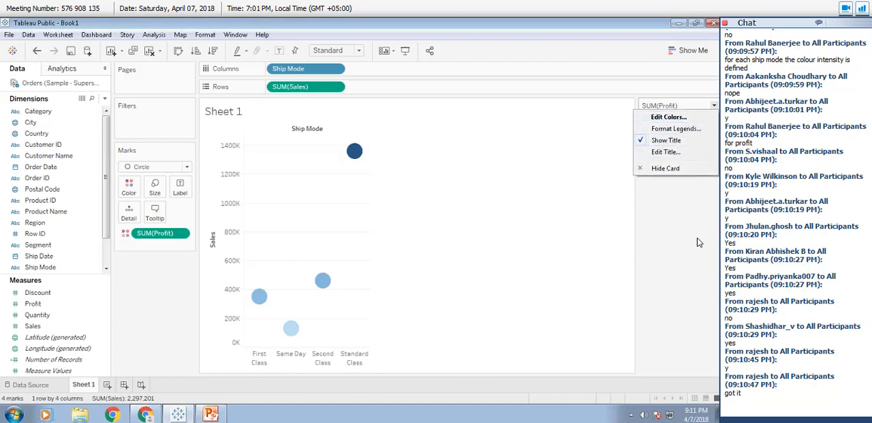
click(595, 300)
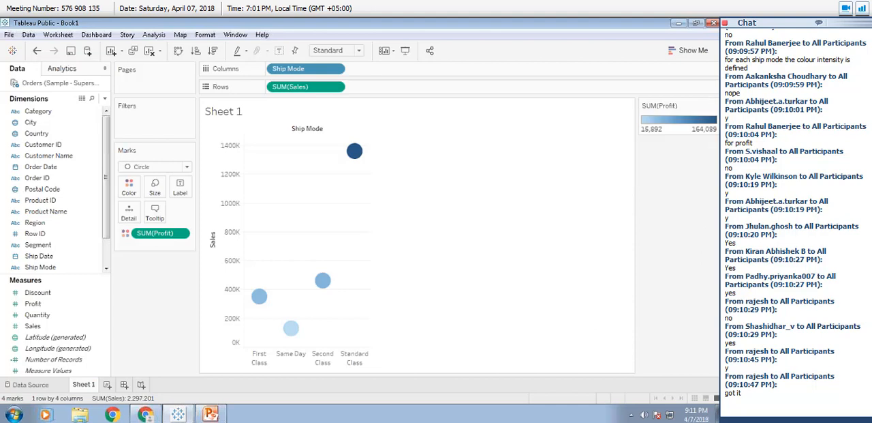
Browse the color palettes offered for Profit in Edit Colors and close the dialog without choosing one.
click(129, 188)
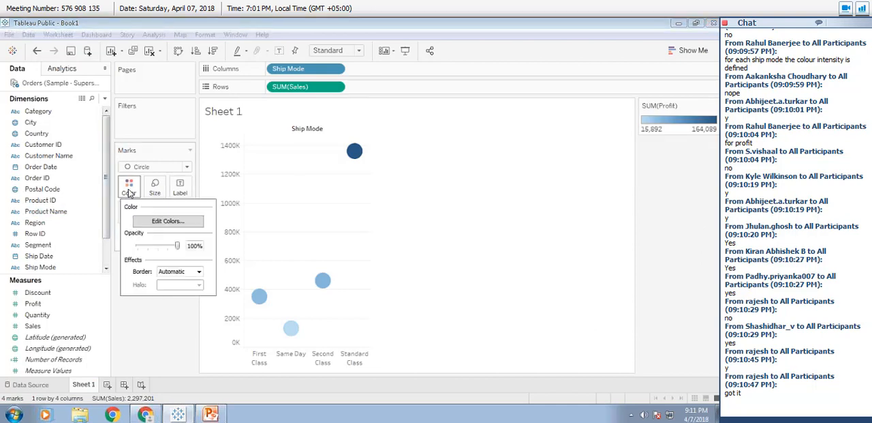
click(167, 221)
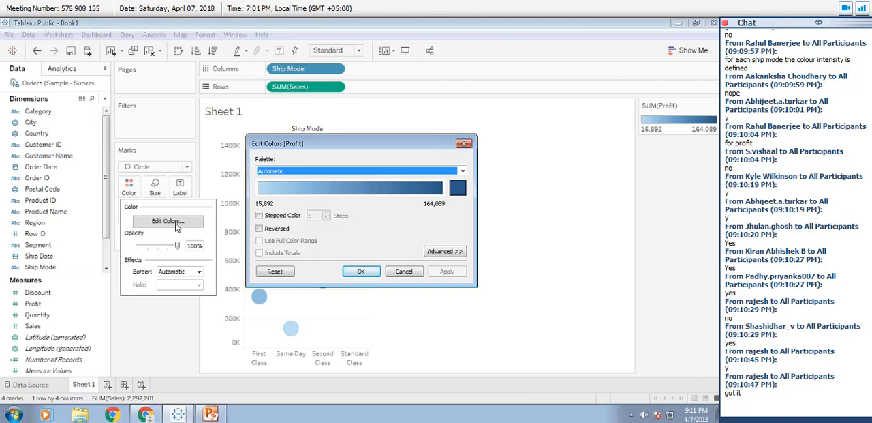
click(462, 171)
scroll(400, 269, down, 2)
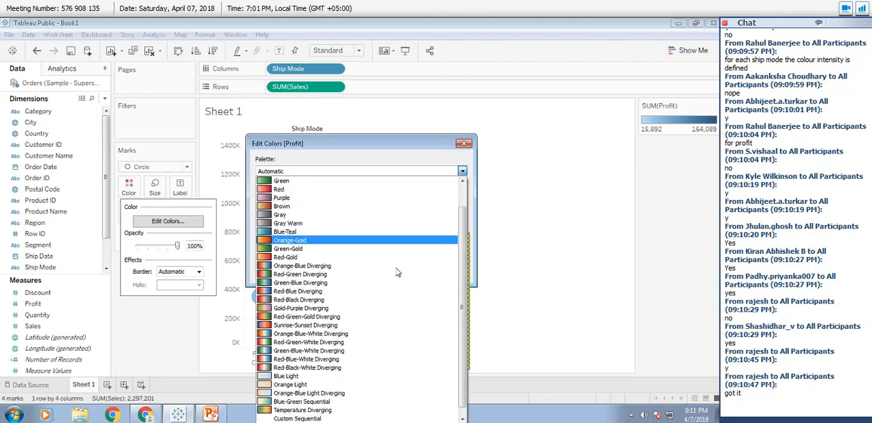
scroll(399, 271, up, 2)
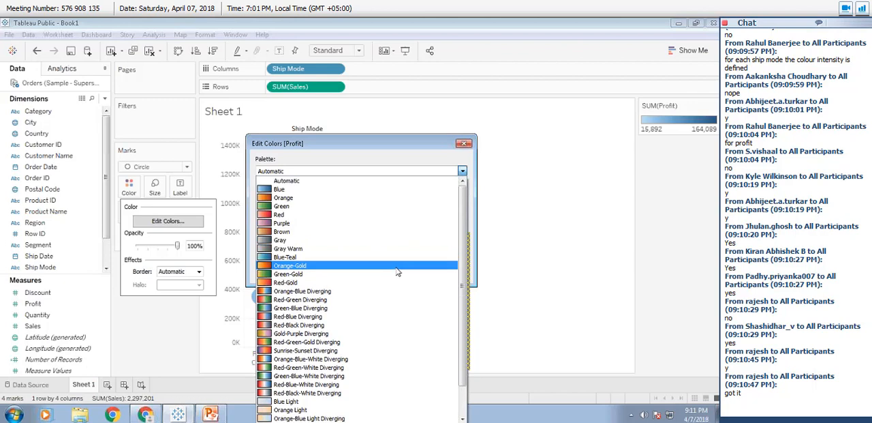
click(465, 147)
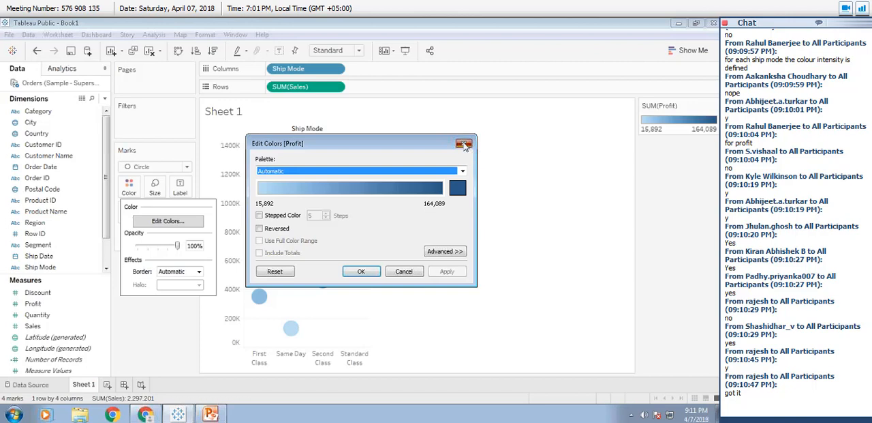
click(464, 144)
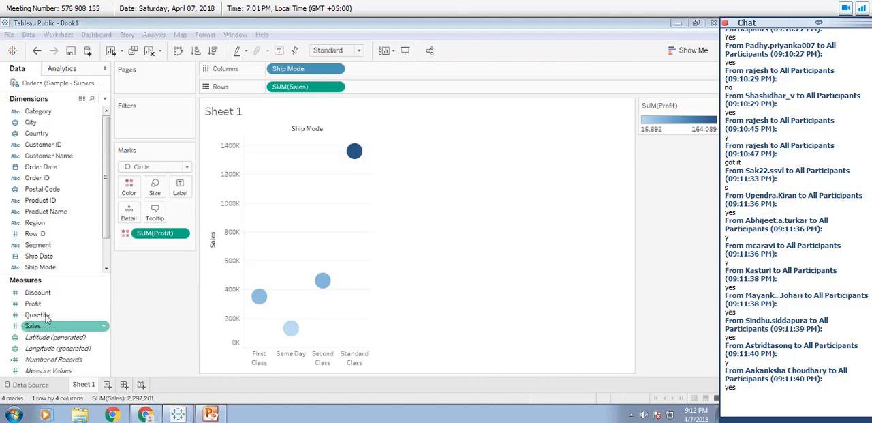
Size the circles by sales by assigning the Sales measure to Size on the Marks card.
drag(38, 328, 153, 189)
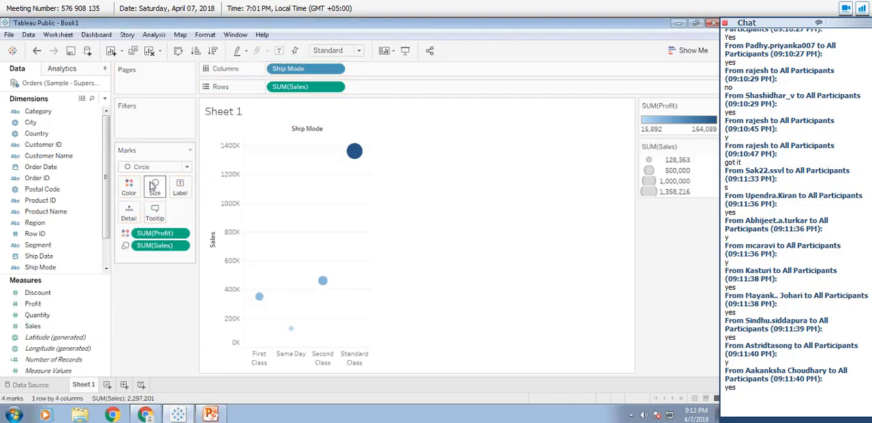